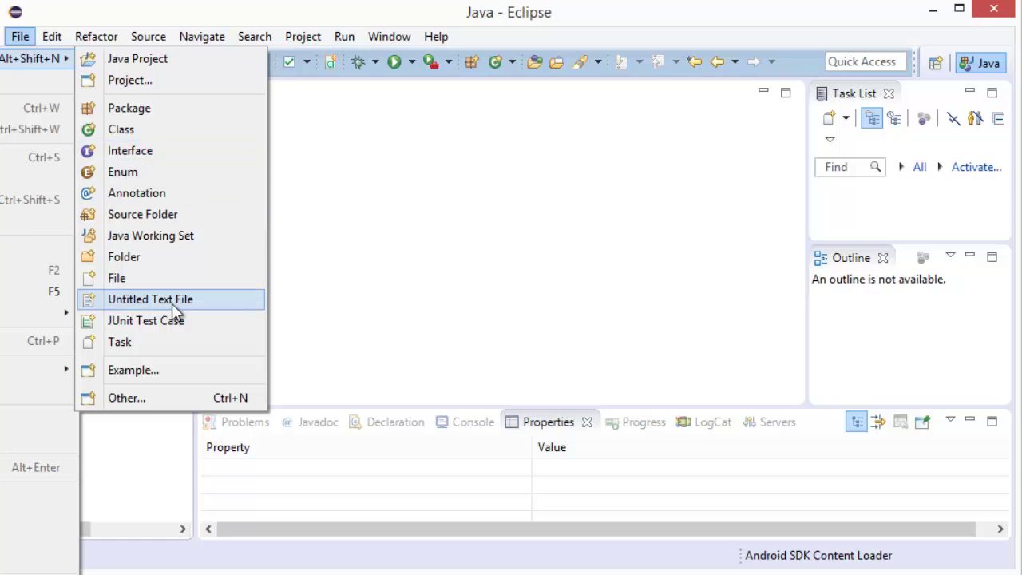
- Start a new Android Application Project and name the application helloworld
left_click(170, 397)
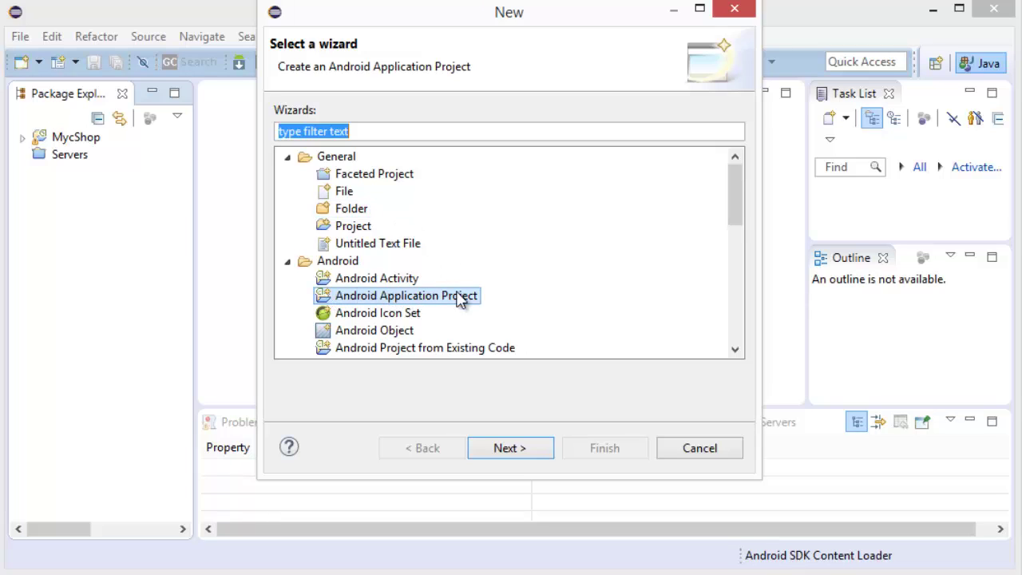
left_click(393, 297)
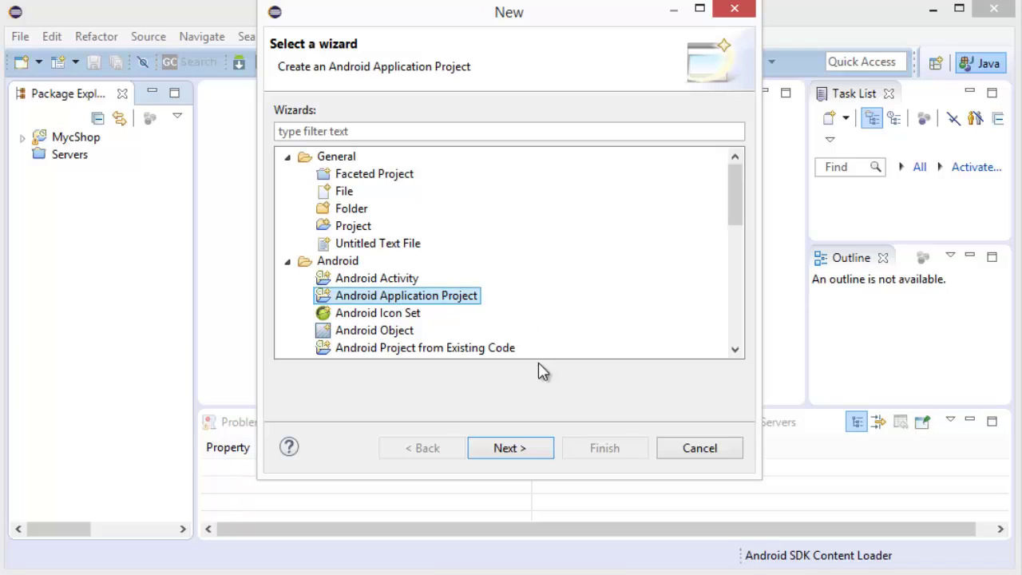
left_click(517, 450)
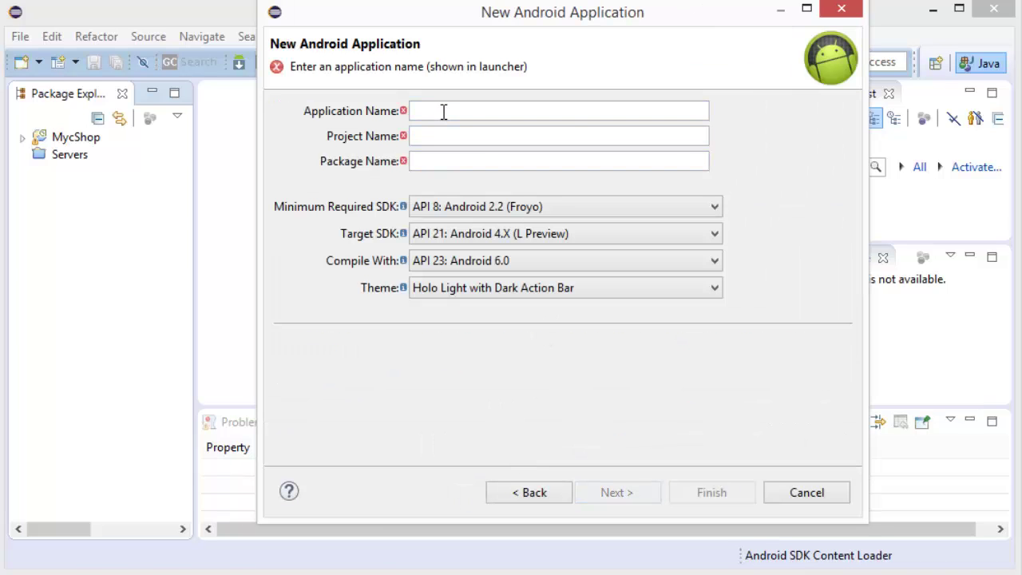
left_click(443, 112)
type("hello")
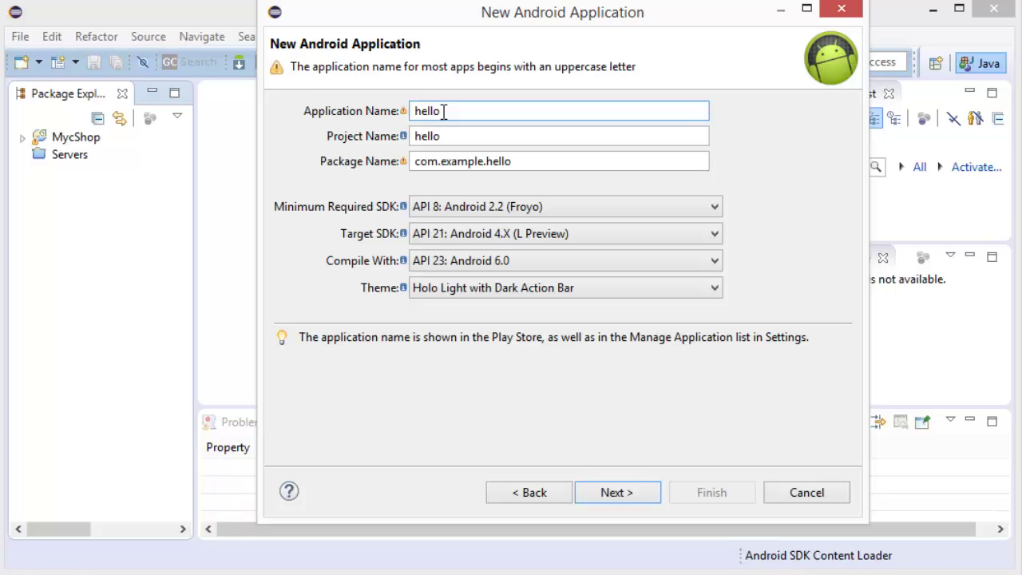
type("world")
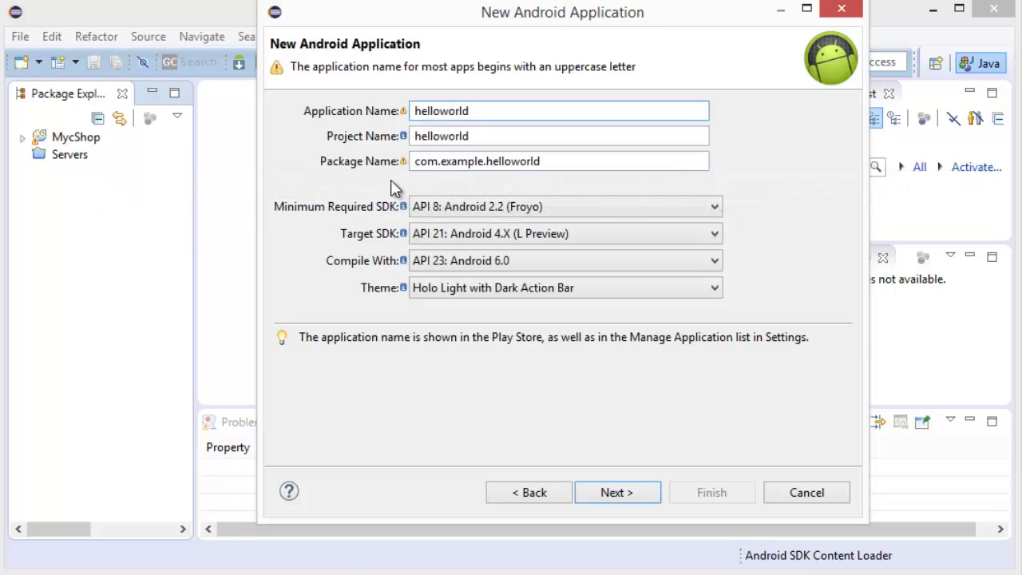
- Replace the example part of the package name so it reads com.myfirstapp.helloworld
mouse_move(437, 163)
mouse_move(471, 137)
mouse_move(482, 110)
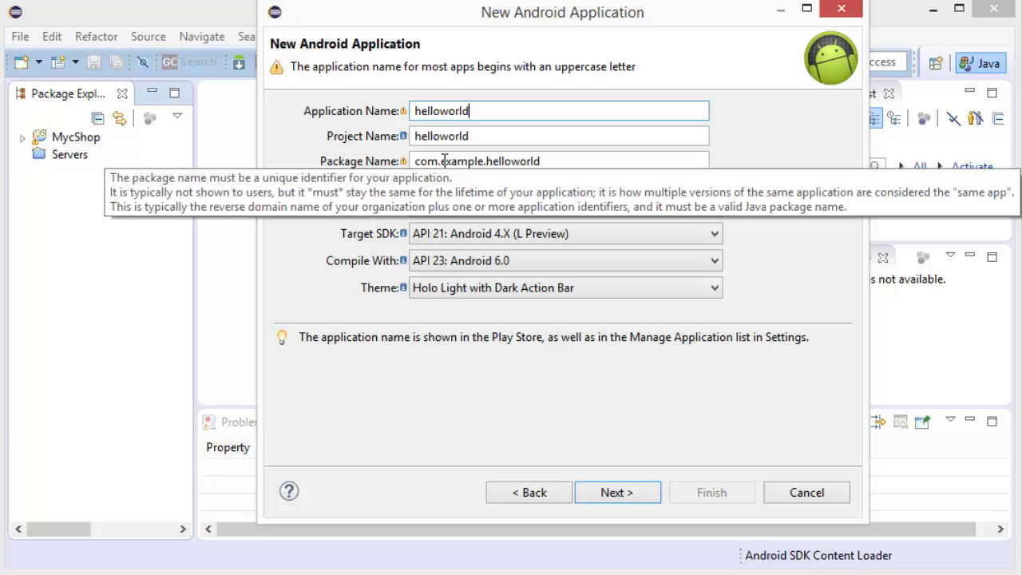
left_click_drag(440, 162, 485, 163)
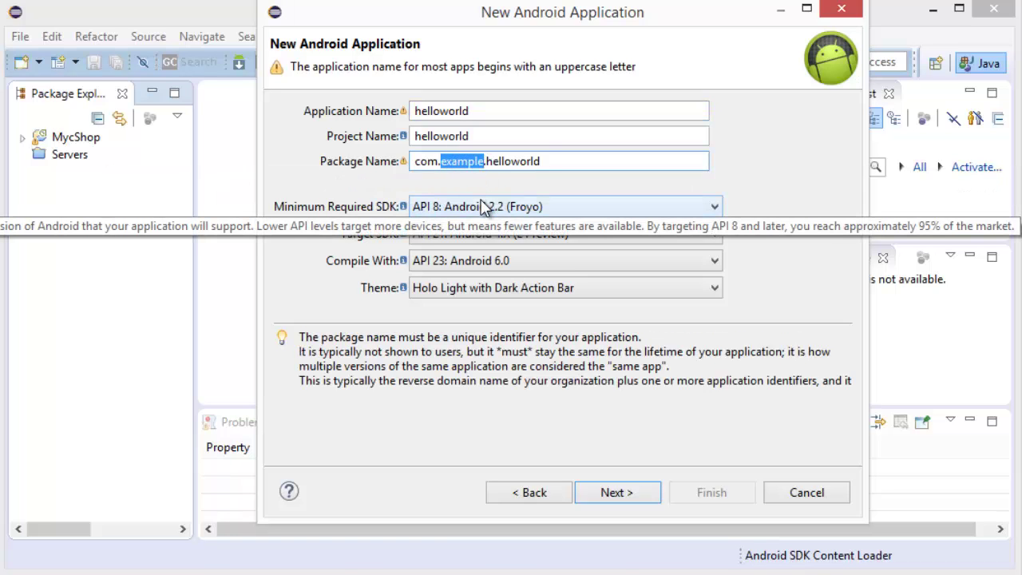
type("my")
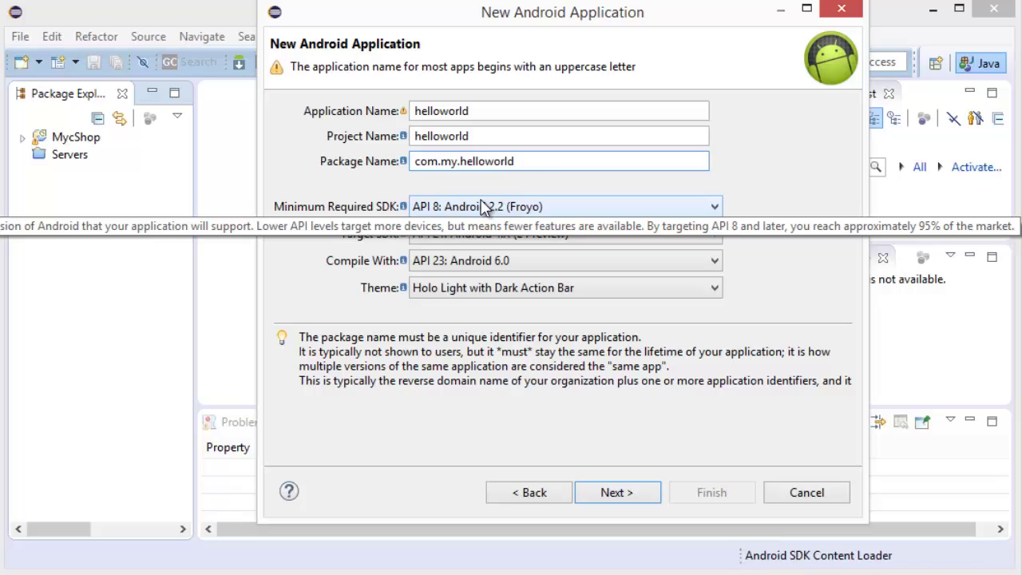
type("first")
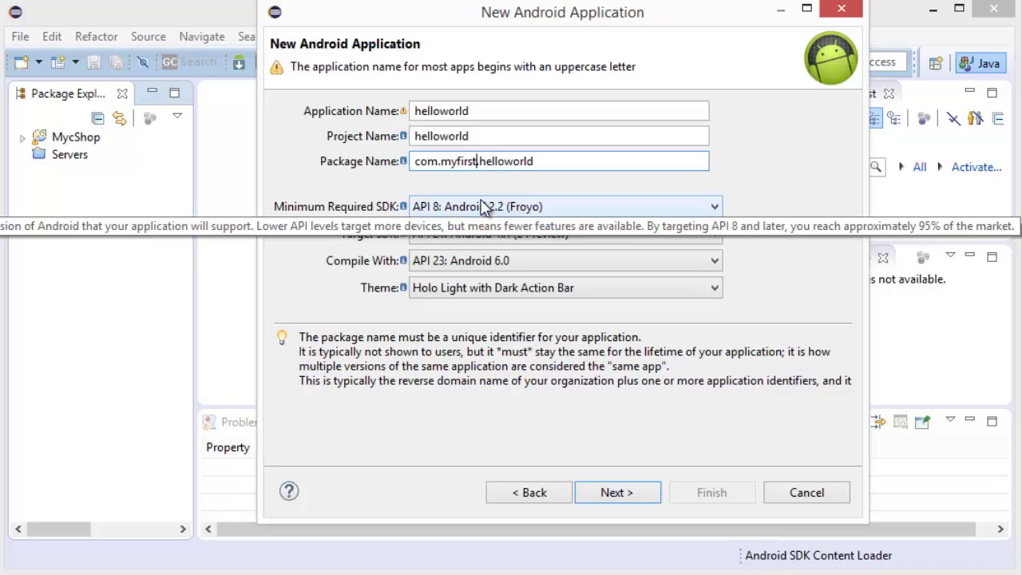
type("app")
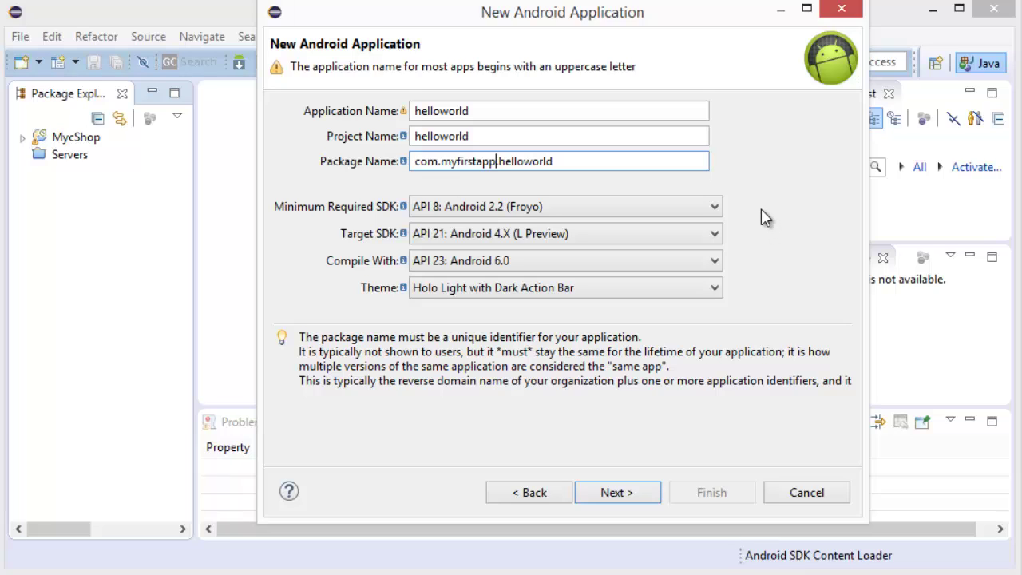
- Set the minimum required SDK to API 17: Android 4.2 (Jelly Bean) and the target SDK to API 23: Android 6.0
mouse_move(522, 217)
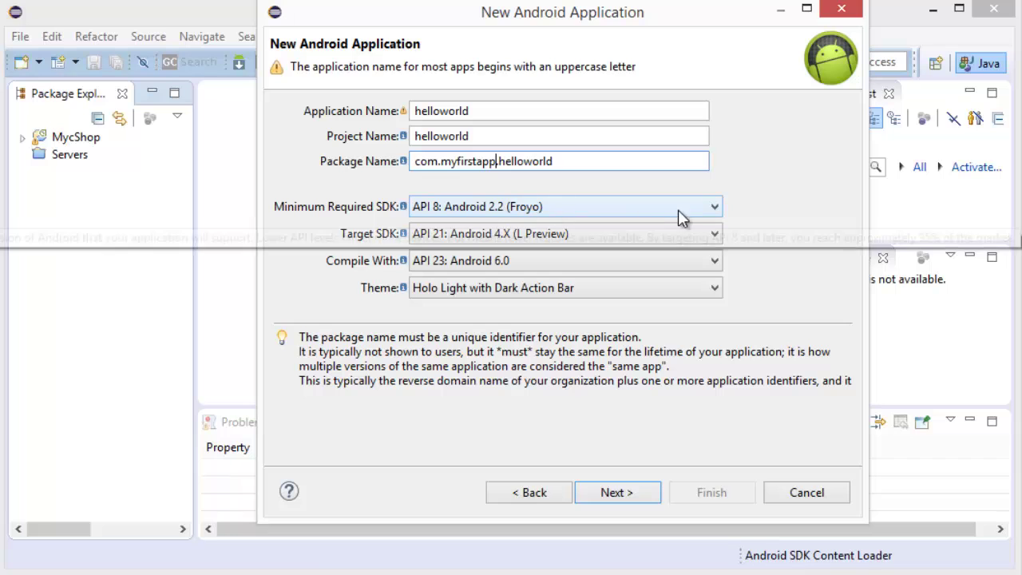
left_click(712, 208)
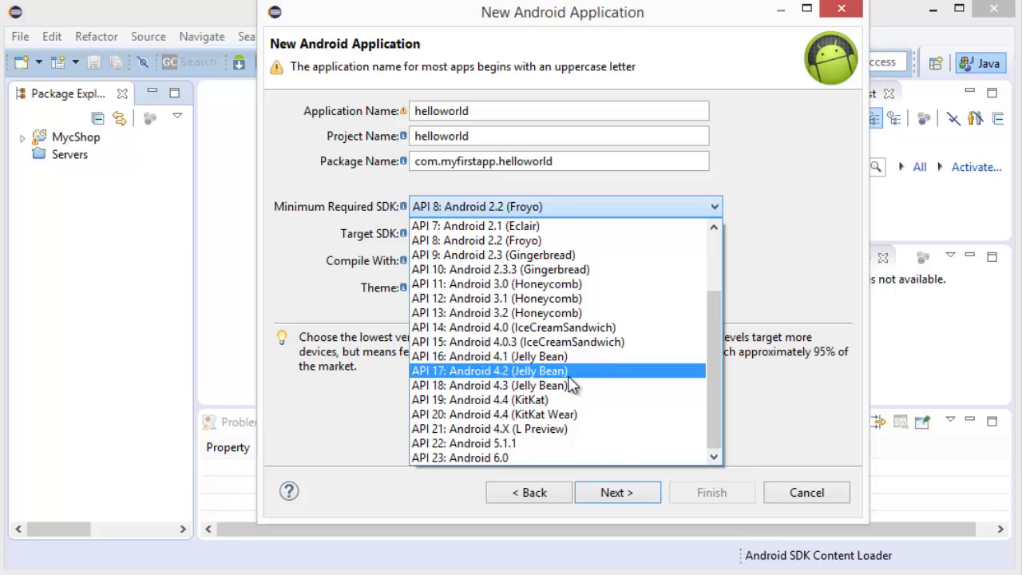
left_click(581, 371)
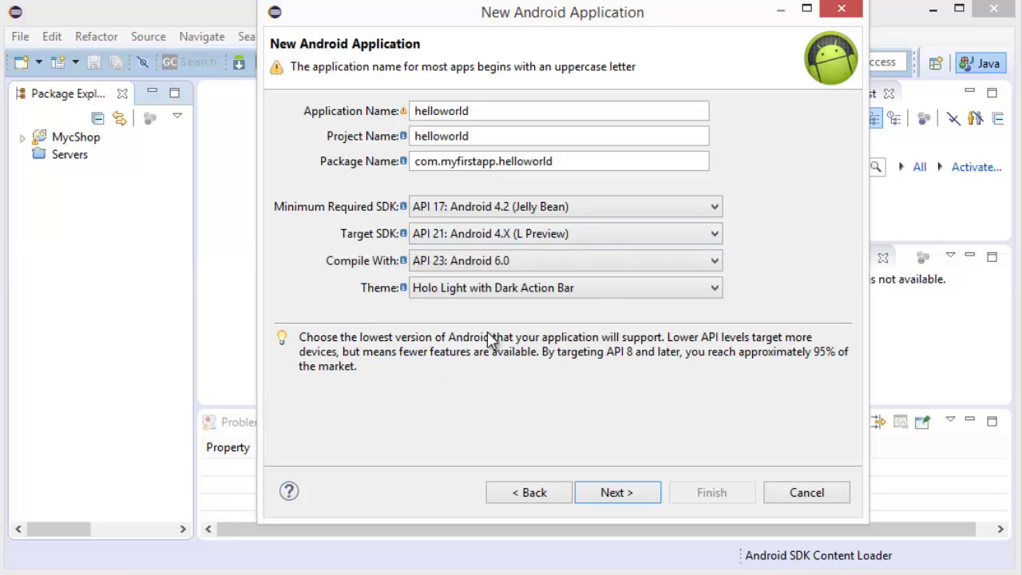
left_click(542, 234)
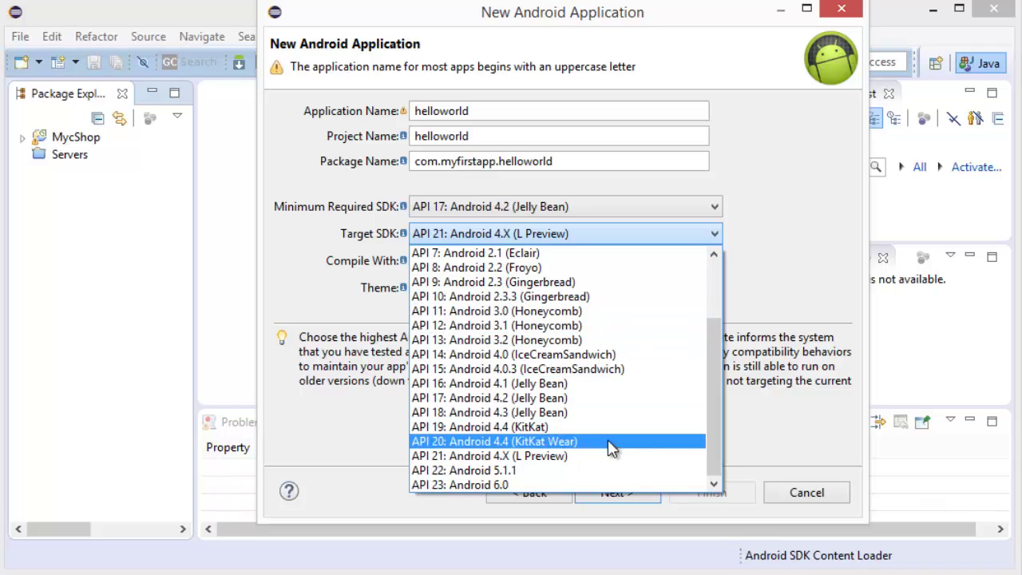
left_click(482, 486)
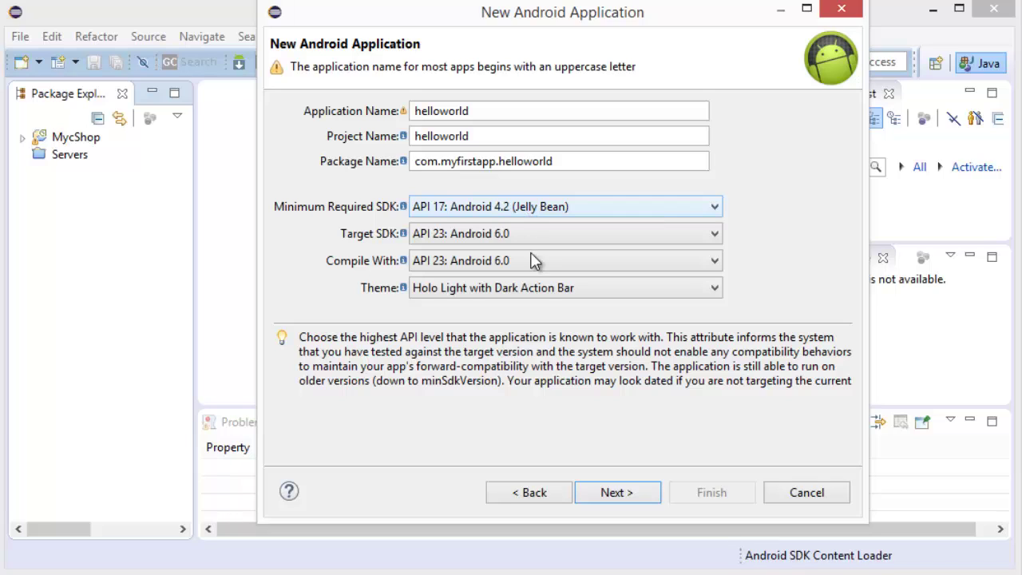
- Keep the Holo Light with Dark Action Bar theme and continue to the project configuration
left_click(545, 294)
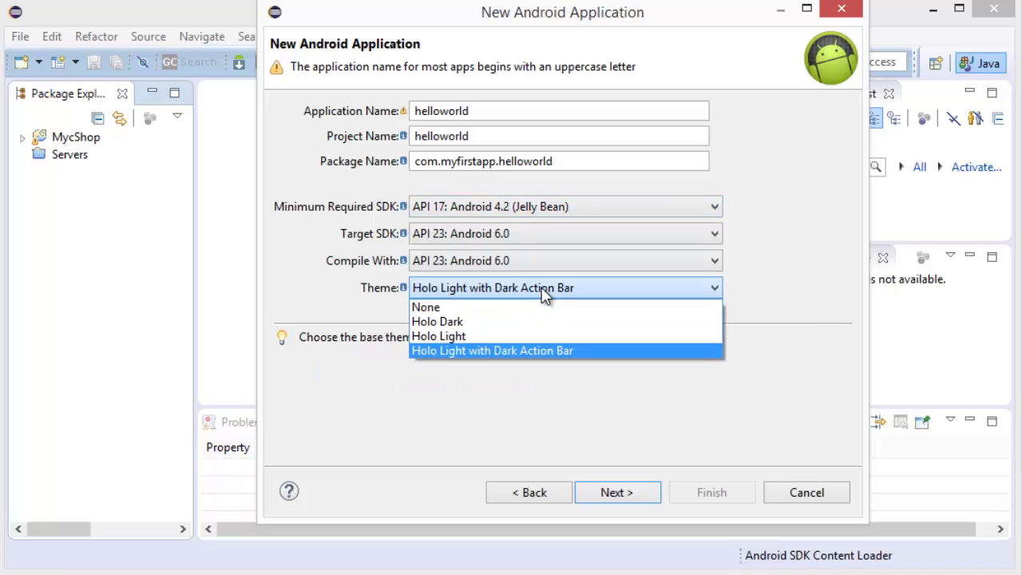
left_click(519, 351)
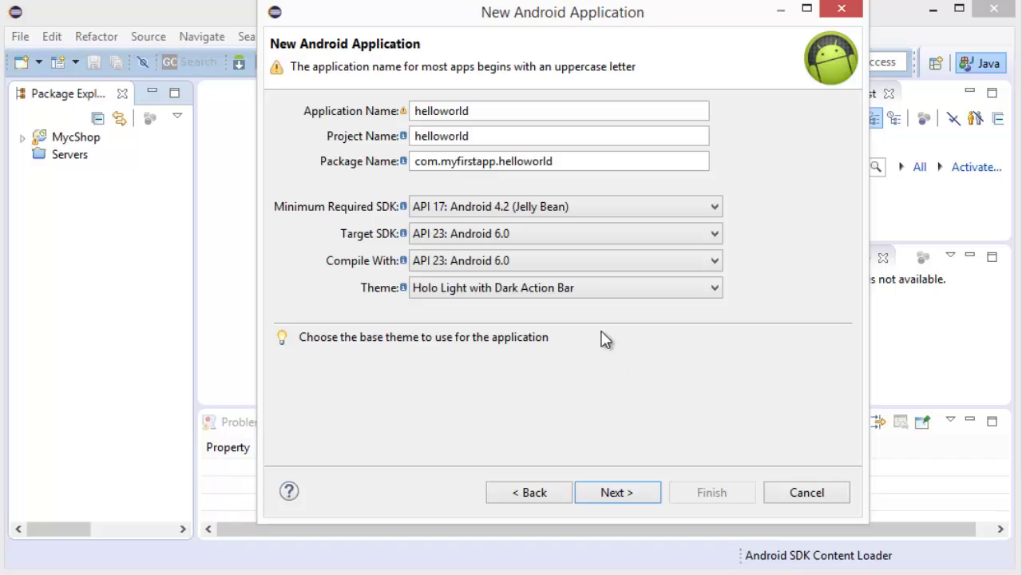
left_click(613, 492)
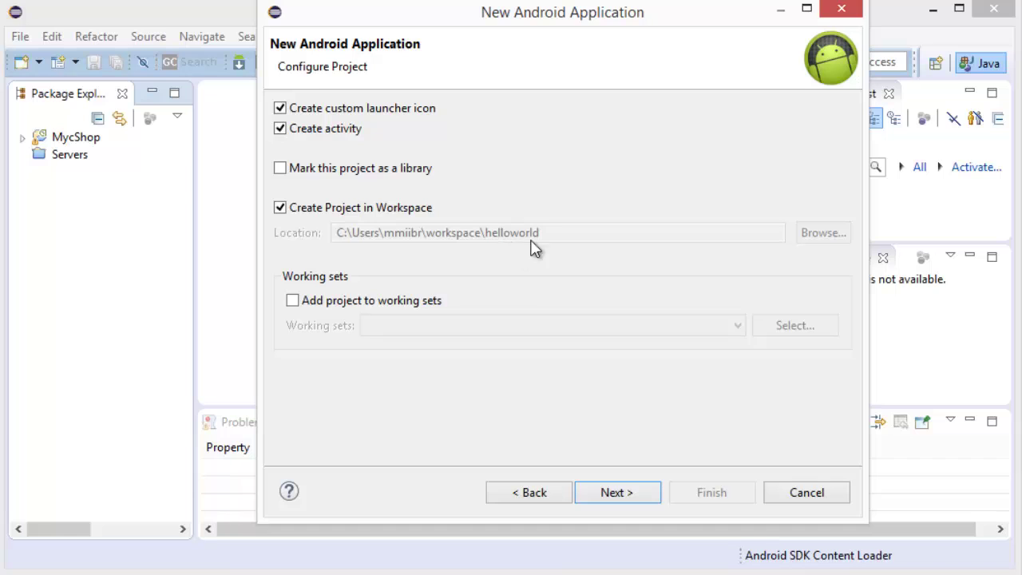
- Keep the project created in the workspace and continue to the launcher icon configuration
left_click(280, 208)
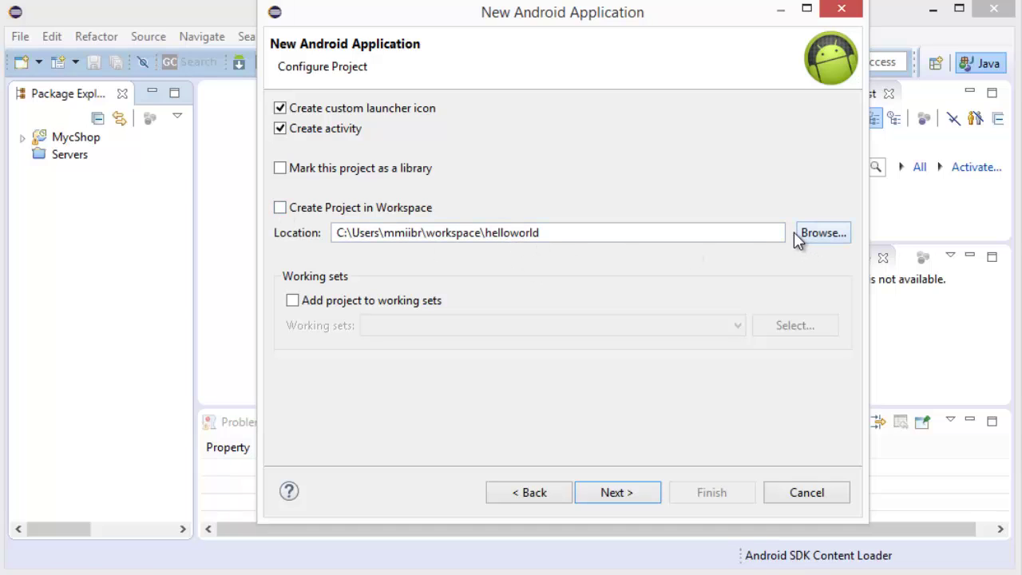
left_click(281, 209)
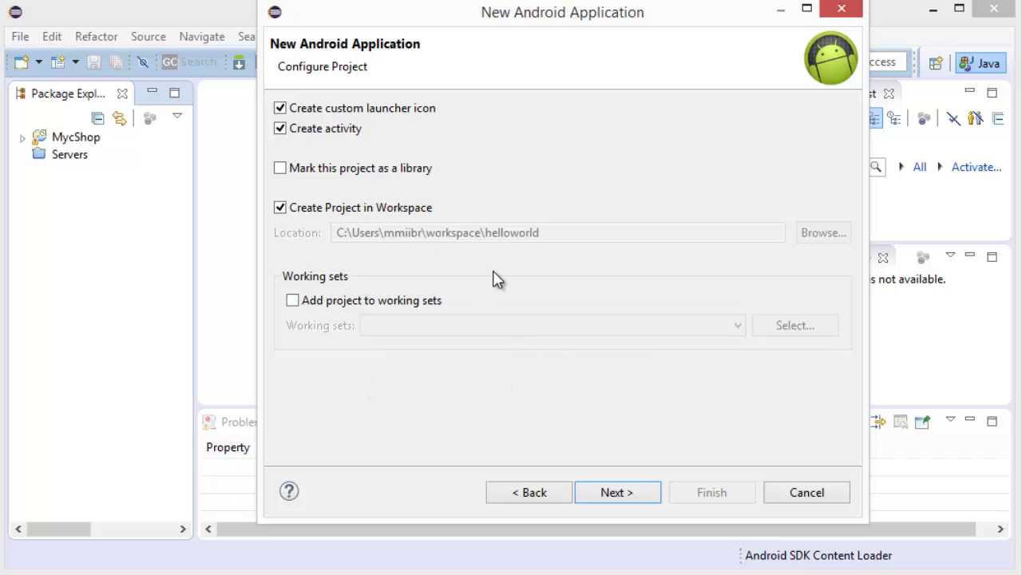
left_click(617, 492)
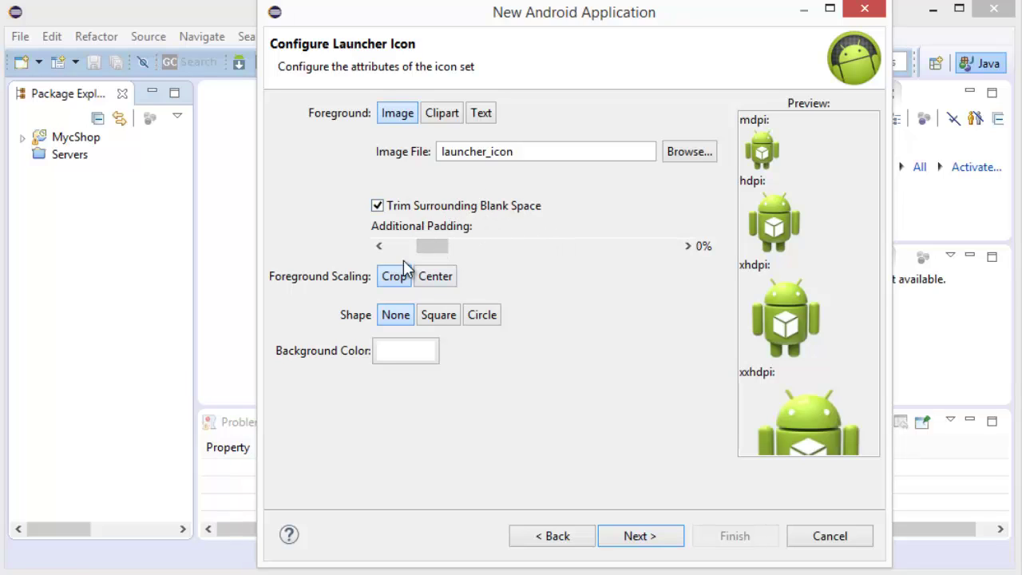
- Set the launcher icon's additional padding to -4%, its foreground scaling to Center and its shape to Circle
mouse_move(431, 246)
left_mouse_down()
mouse_move(496, 256)
mouse_move(415, 265)
mouse_move(495, 268)
mouse_move(422, 264)
left_mouse_up()
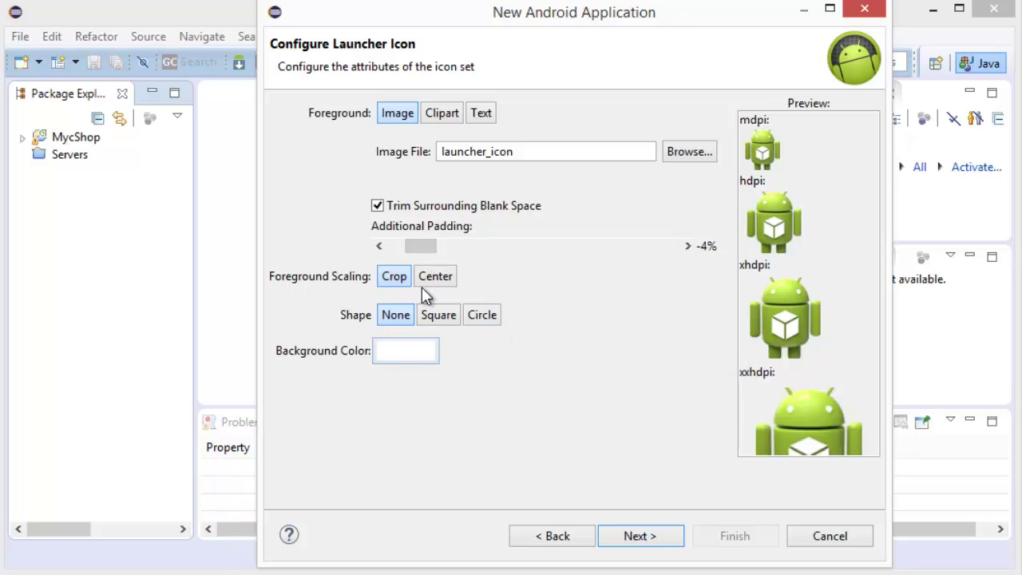
left_click(390, 275)
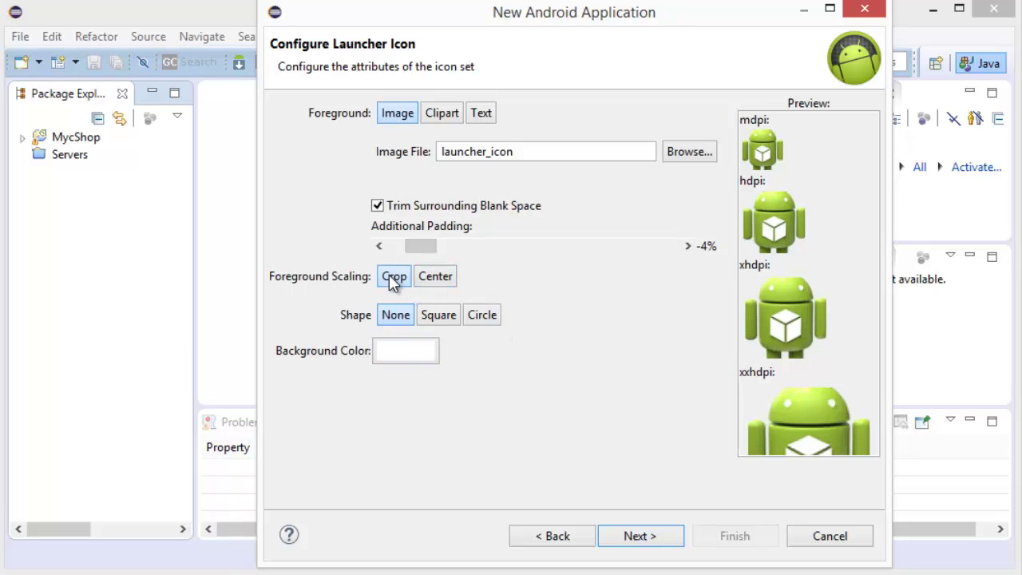
left_click(443, 277)
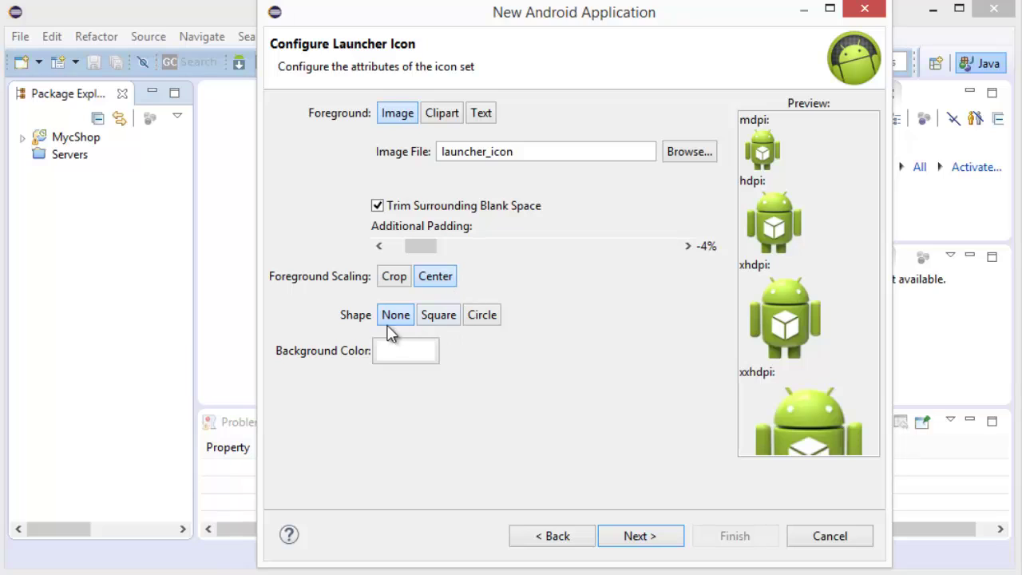
left_click(432, 315)
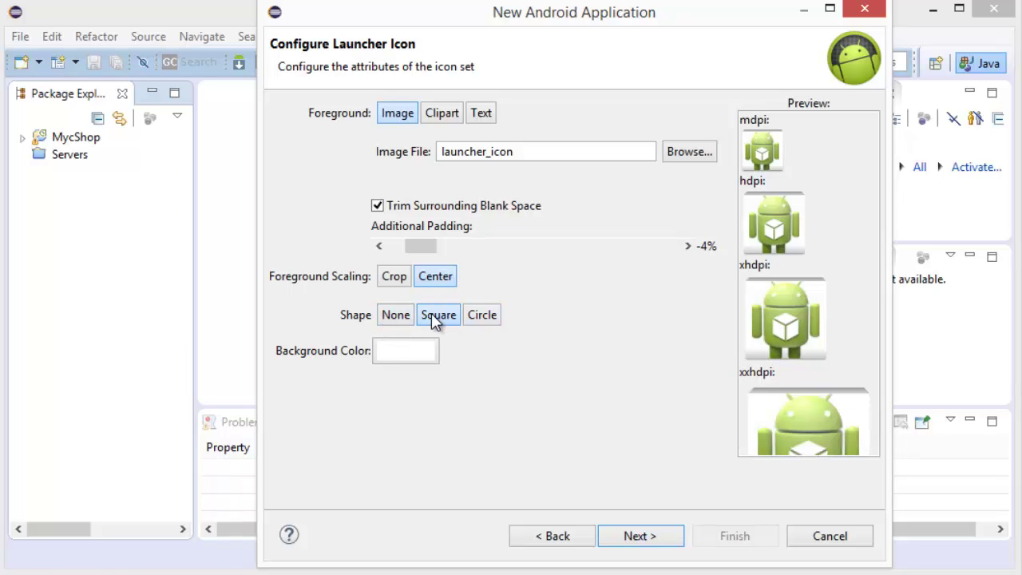
left_click(492, 316)
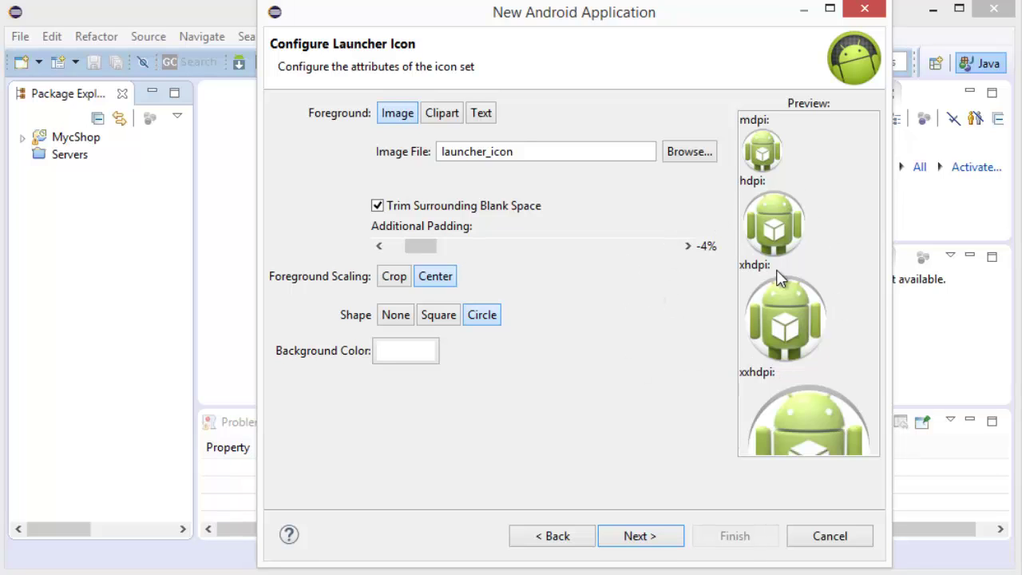
- Set the launcher icon's background color to bright green from the basic colors
left_click(417, 358)
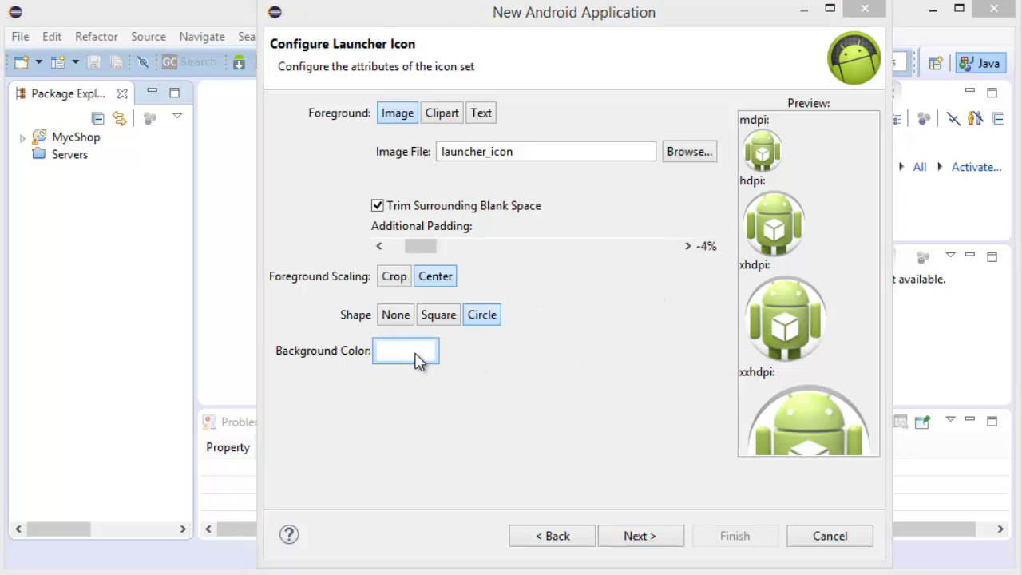
left_click(314, 109)
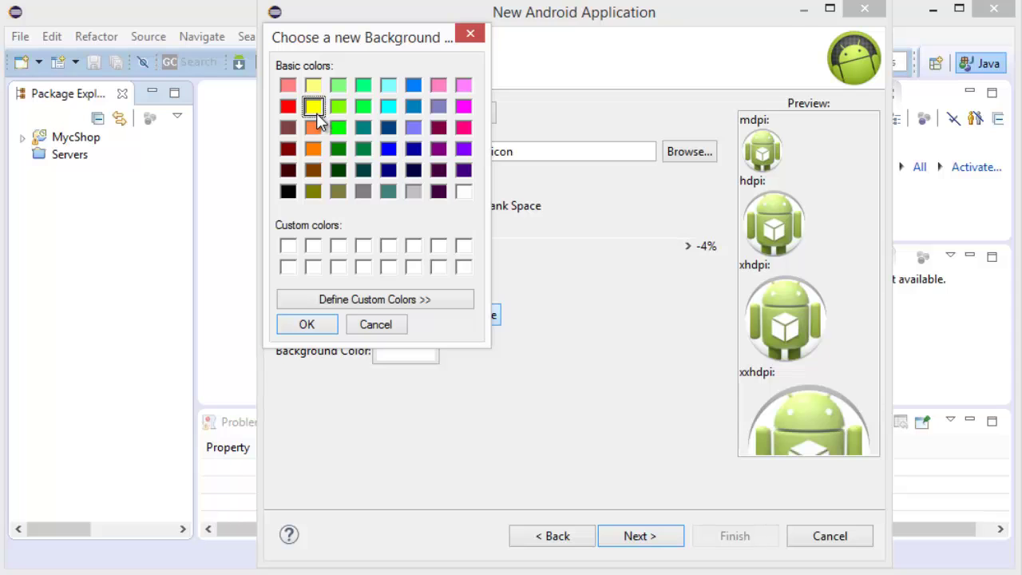
left_click(338, 128)
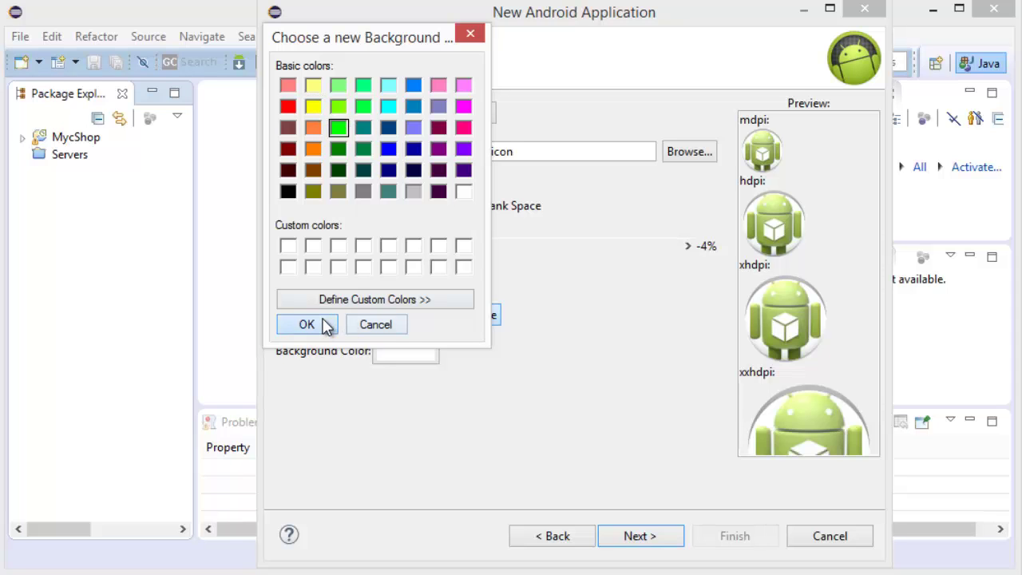
left_click(326, 324)
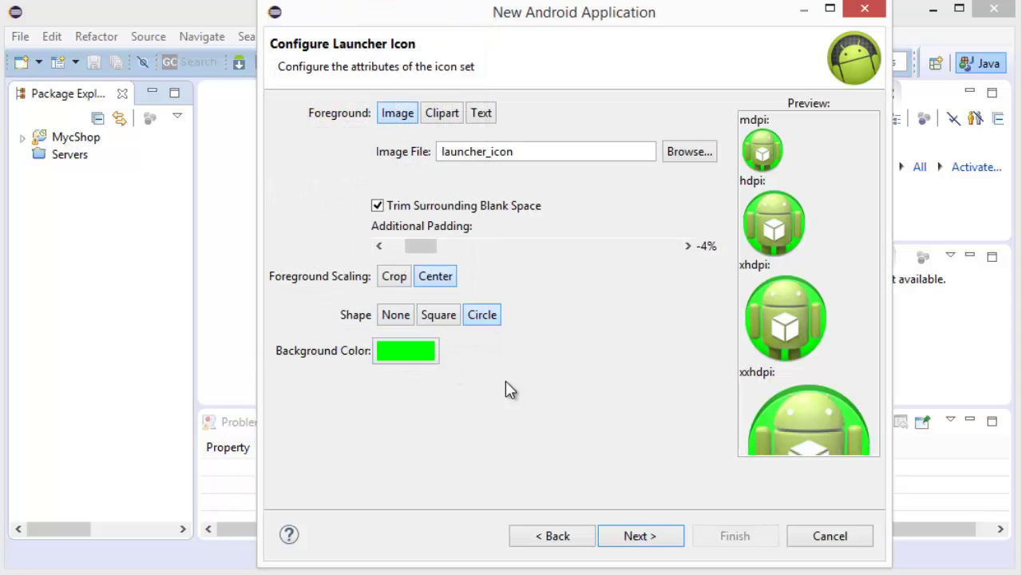
- Try clip art as the launcher icon's foreground, choosing the warning triangle and the pause symbol in turn
left_click(456, 113)
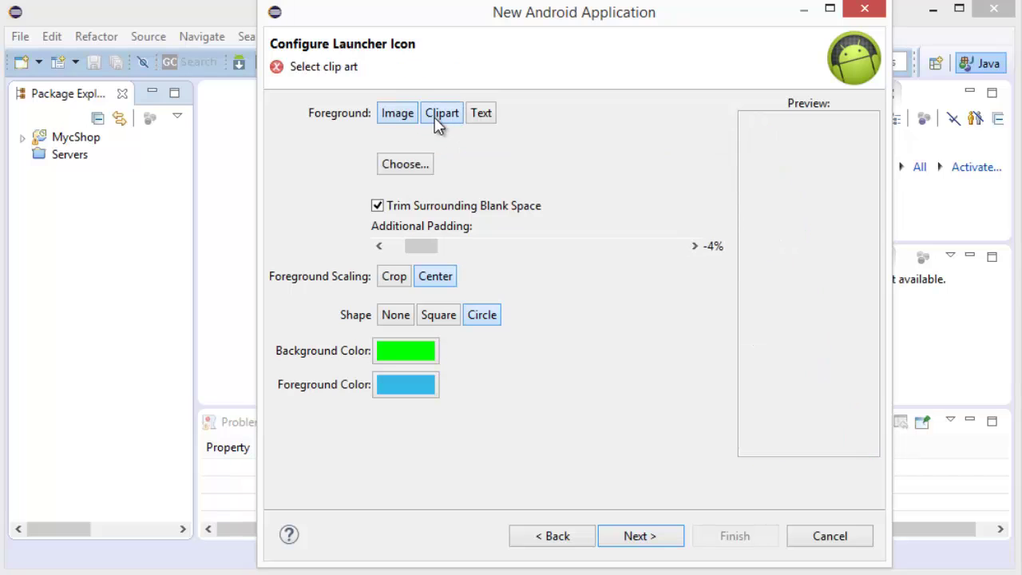
left_click(413, 163)
left_click(576, 183)
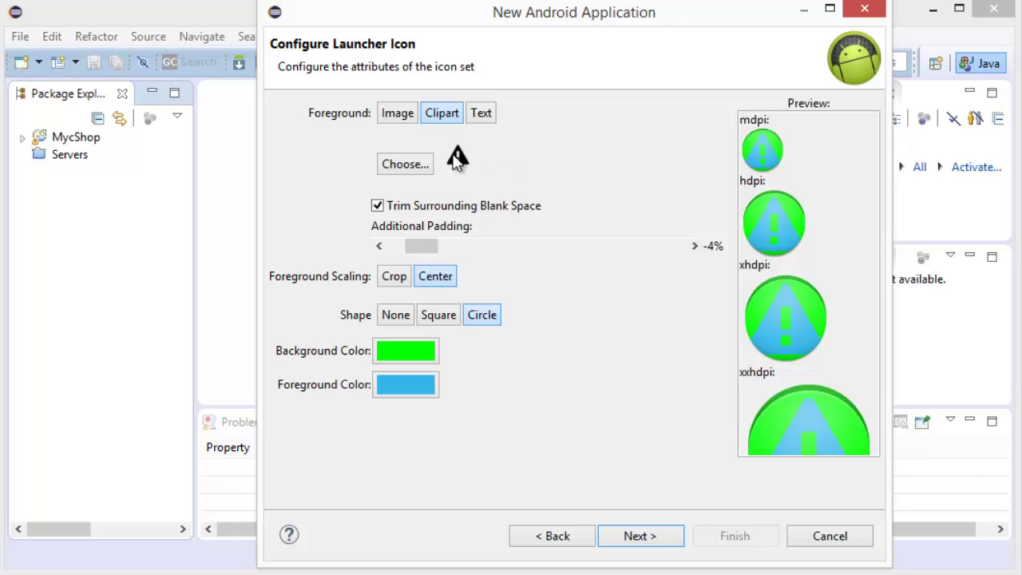
left_click(426, 165)
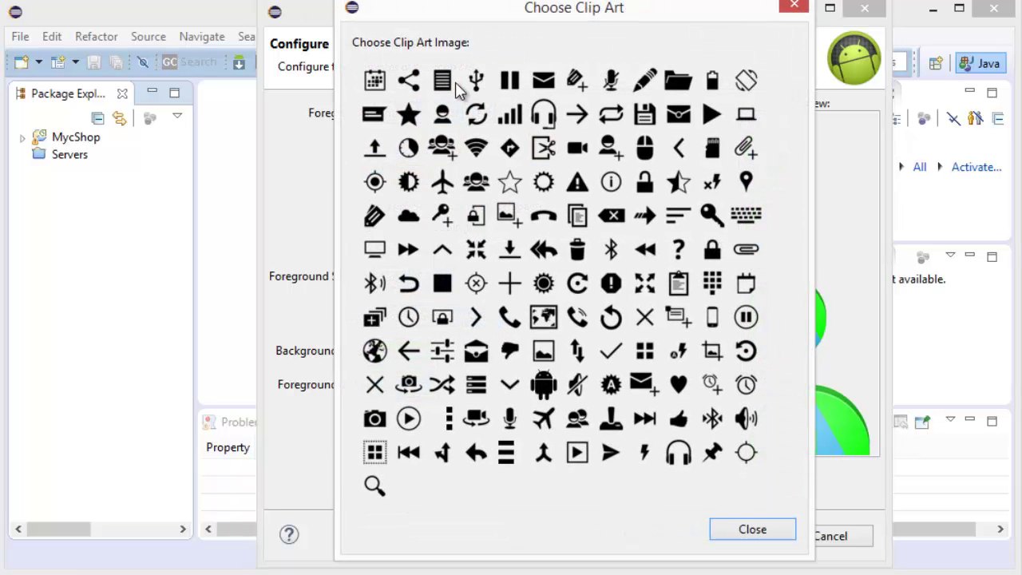
left_click(510, 80)
- Use the text Hello as the launcher icon's foreground, in Arial Bold at size 24
left_click(488, 118)
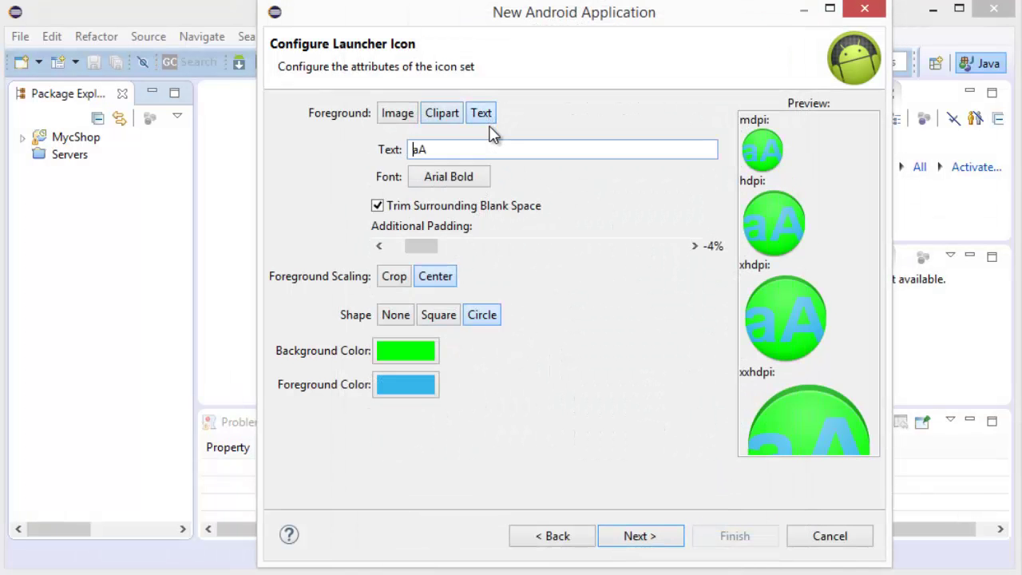
left_click_drag(466, 151, 401, 141)
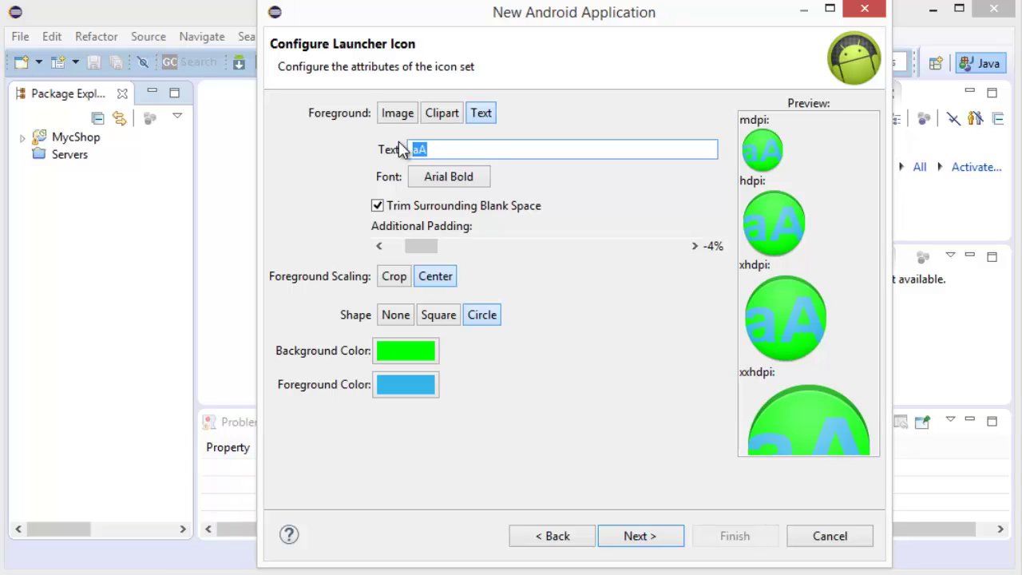
type("Hello")
left_click(436, 179)
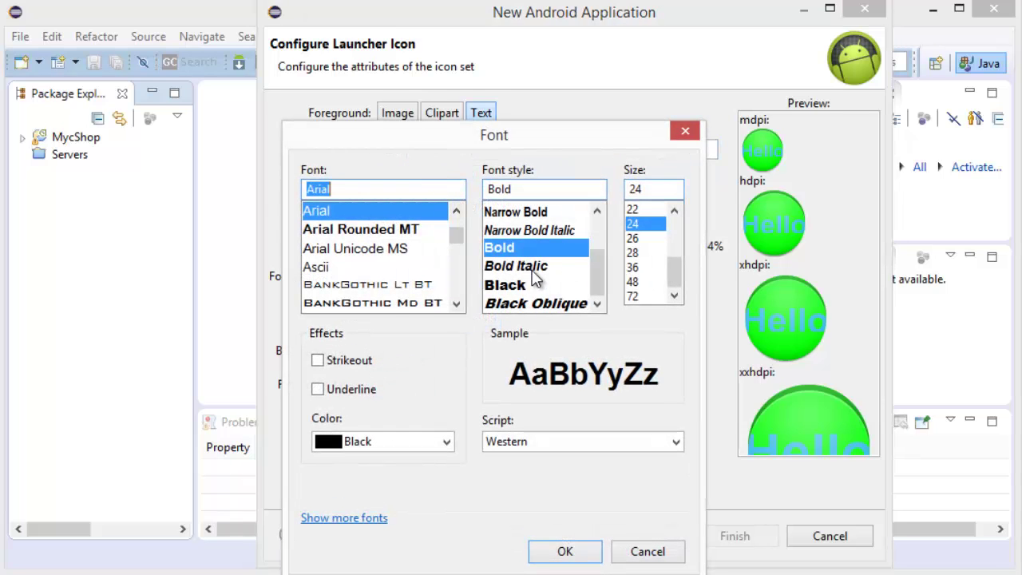
left_click(565, 551)
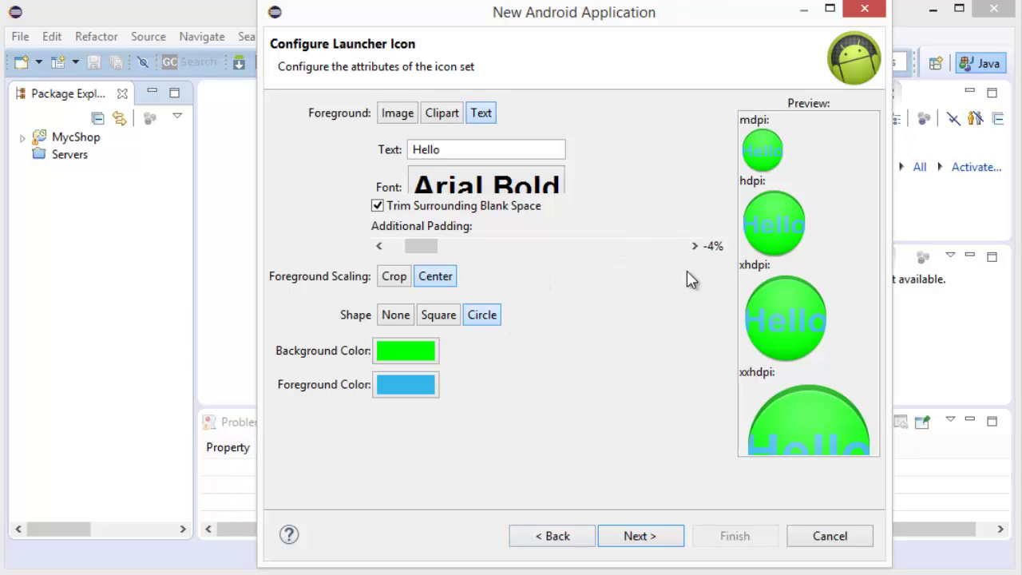
- Set the launcher icon's background color to dark teal from the basic colors and continue to the activity selection
left_click(417, 358)
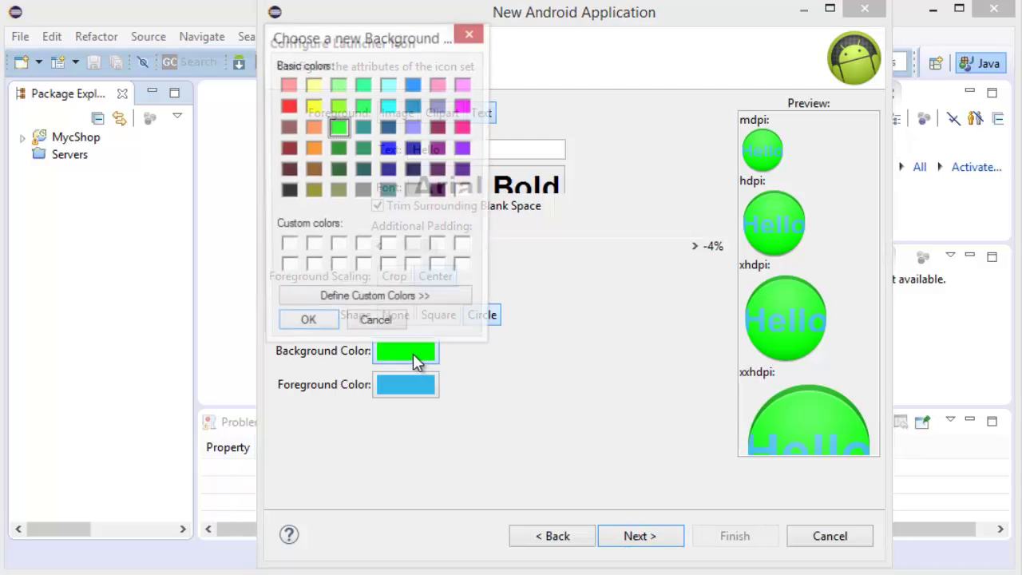
left_click(366, 174)
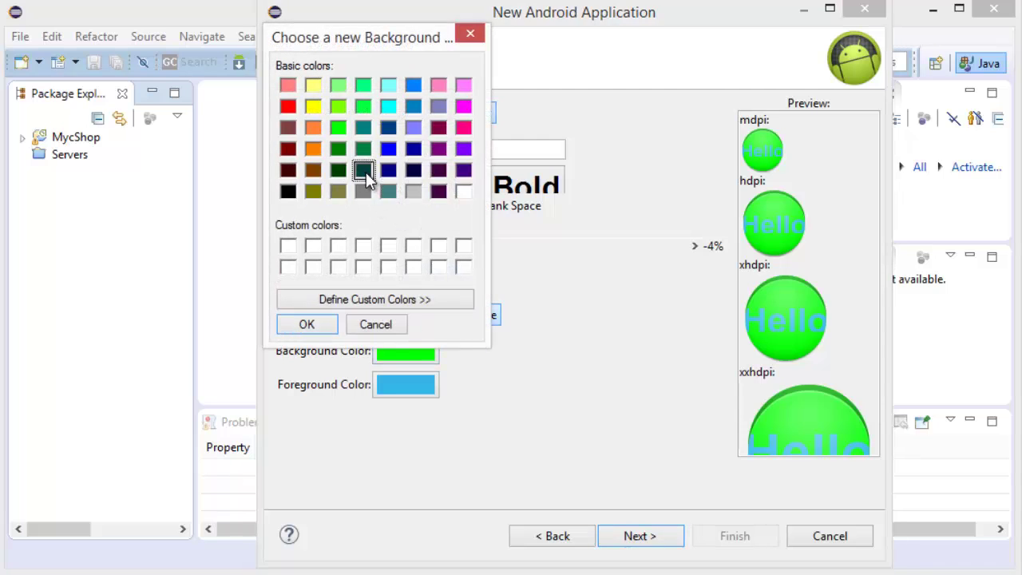
left_click(308, 325)
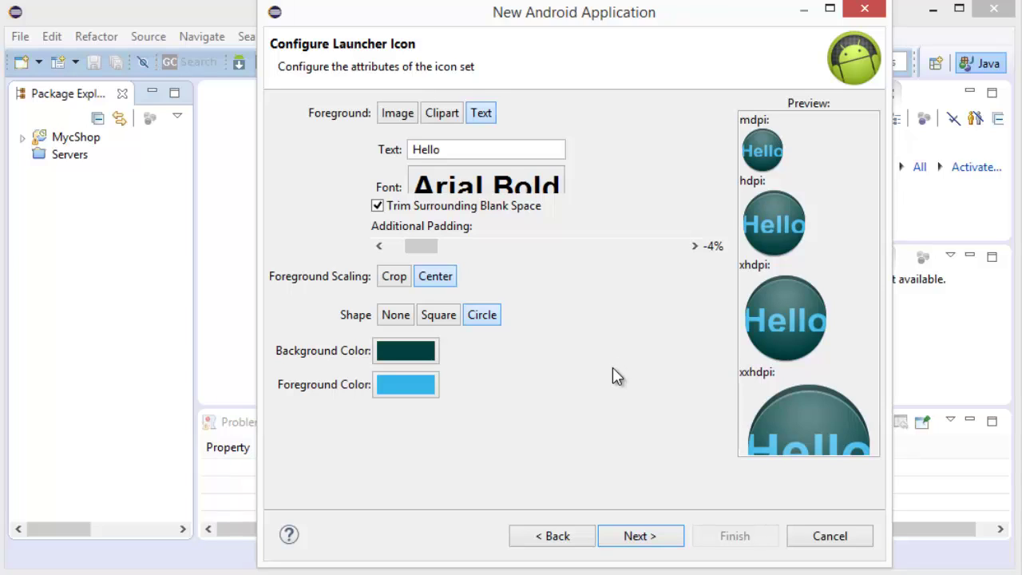
left_click(653, 536)
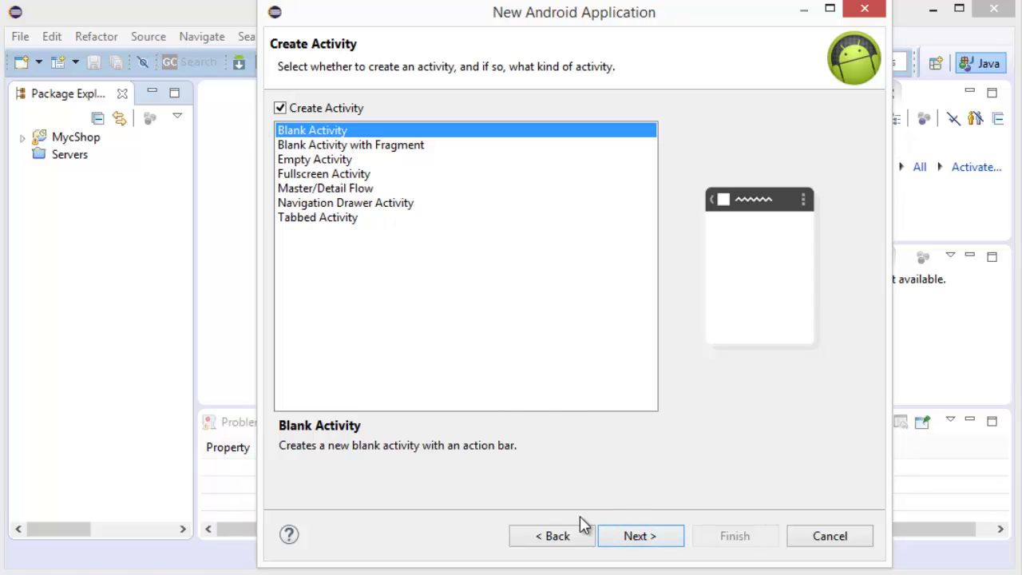
- Accept Blank Activity with the activity name MainActivity and layout name activity_main, and finish creating the project
left_click(639, 533)
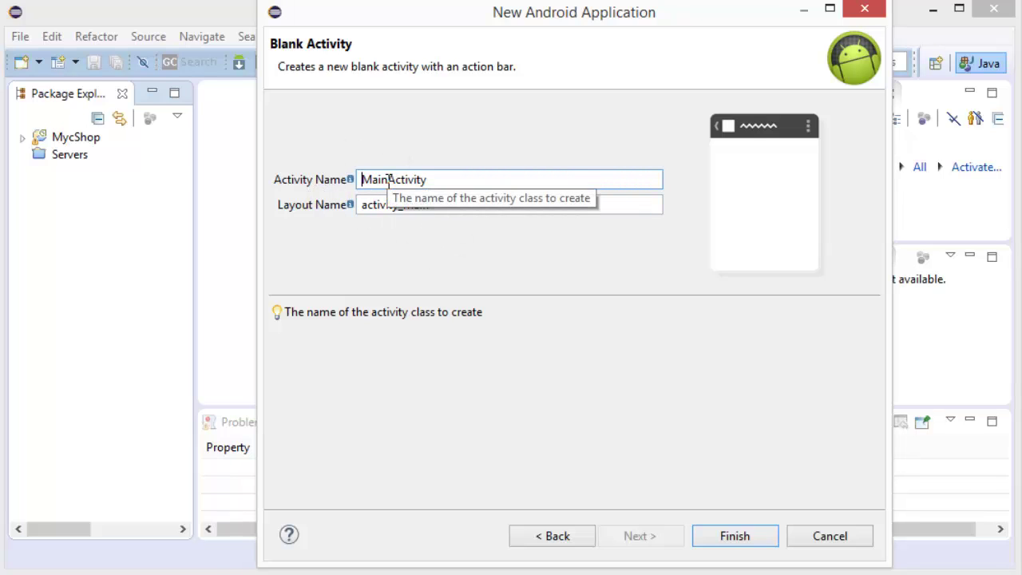
left_click_drag(382, 180, 362, 180)
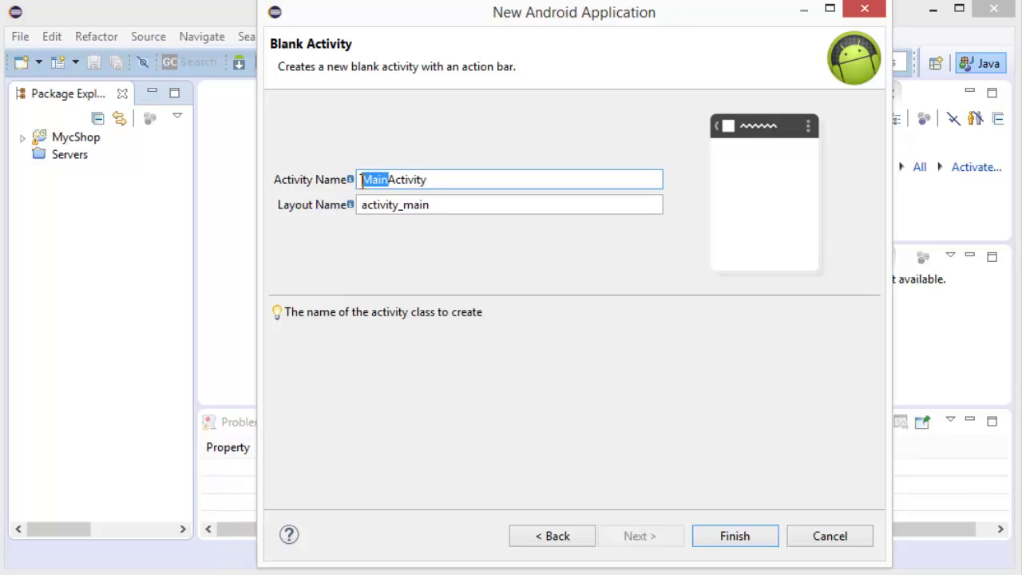
left_click(395, 205)
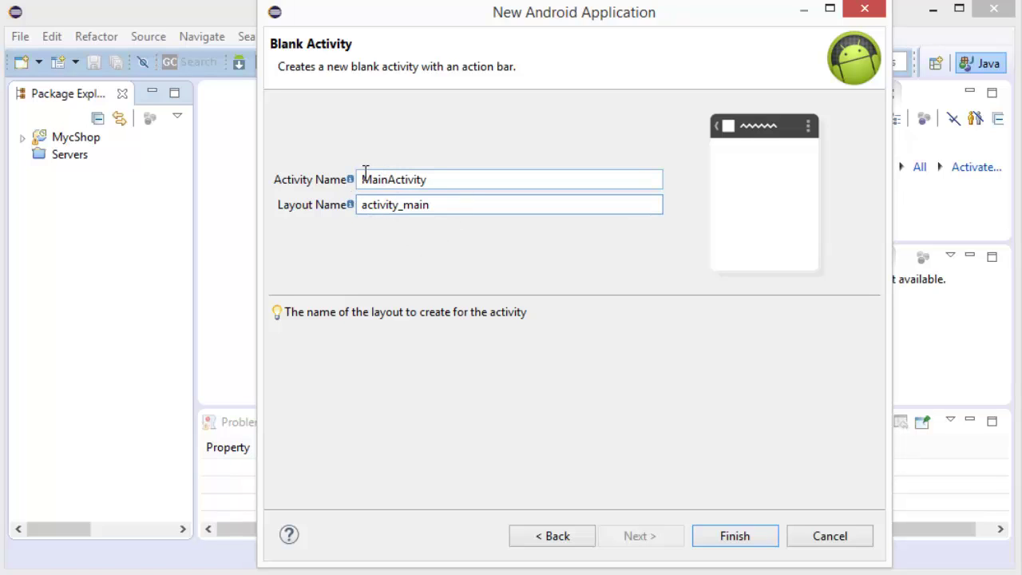
left_click(389, 181)
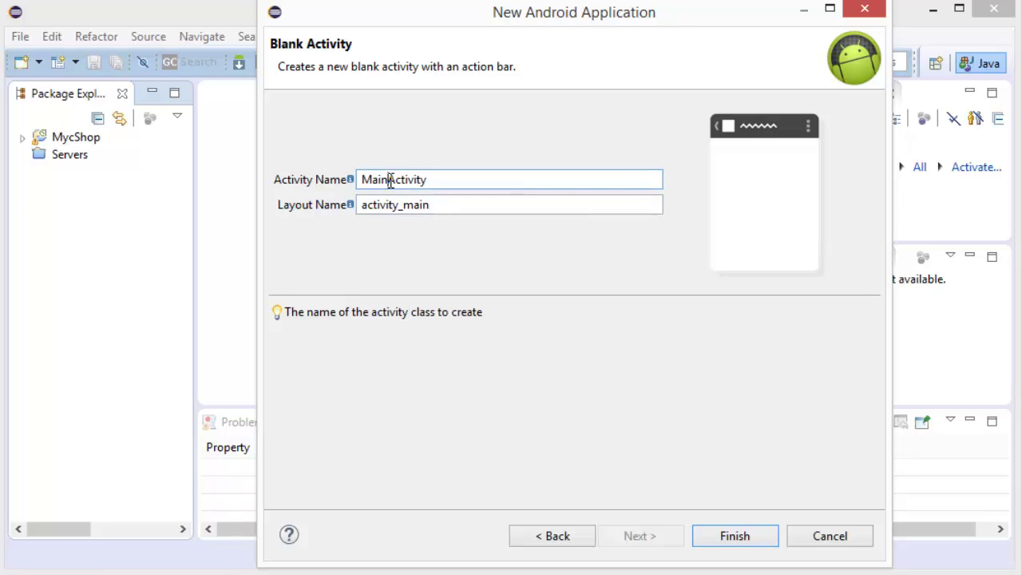
double_click(385, 181)
left_click(397, 182)
left_click_drag(392, 179, 428, 180)
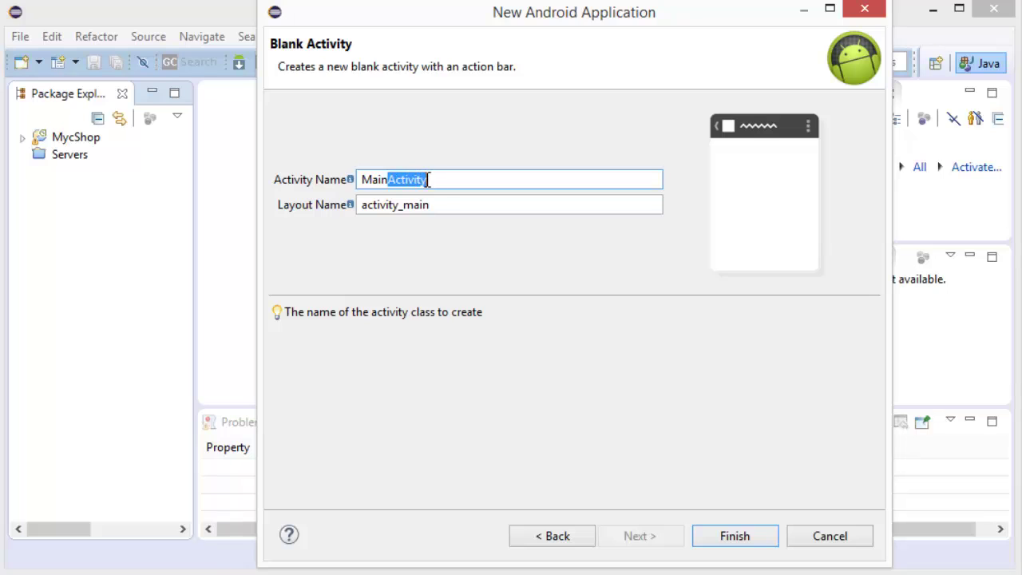
left_click(403, 205)
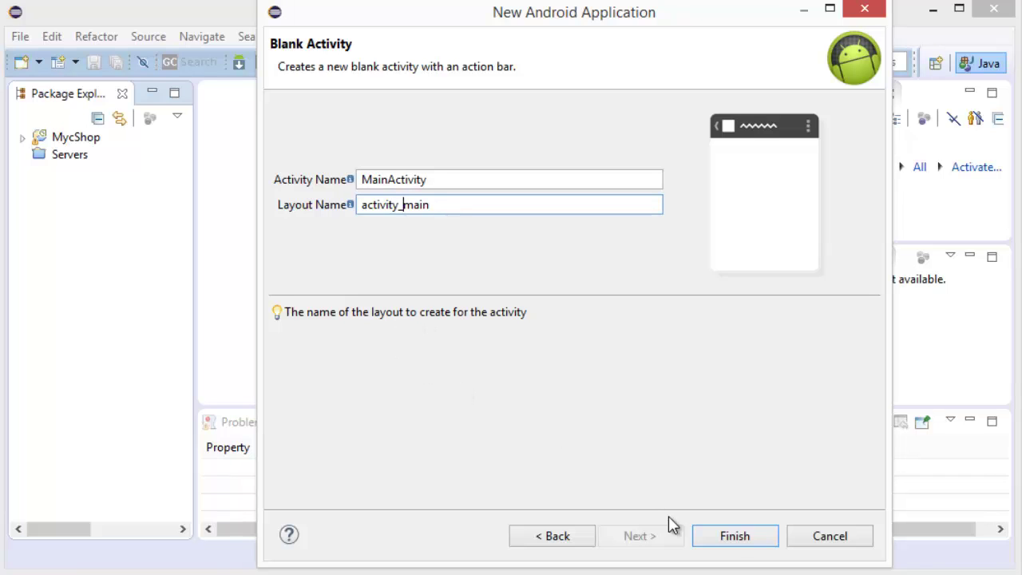
left_click(732, 537)
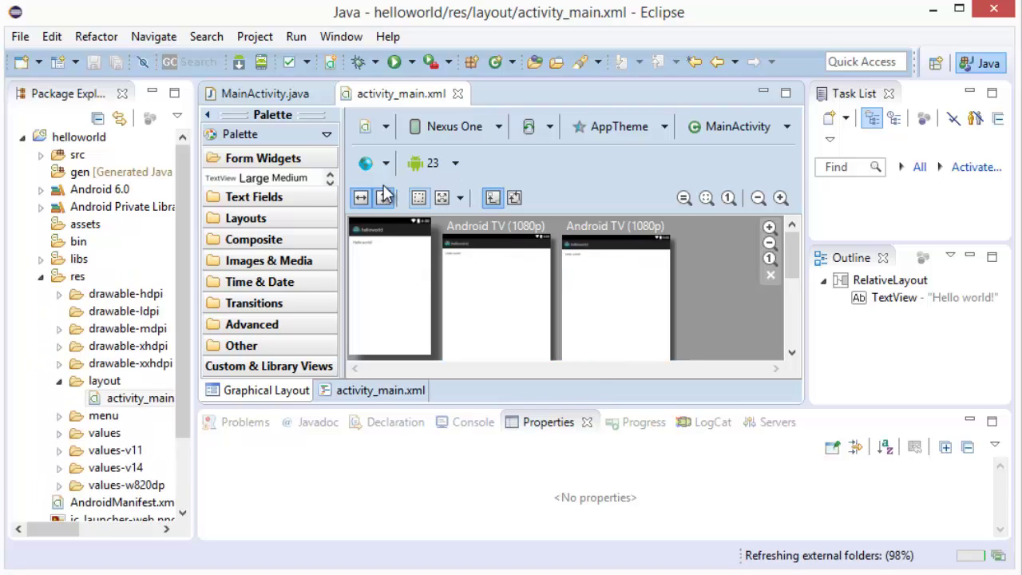
- Run the helloworld project as an Android application and show the console output of the launch
left_click(76, 139)
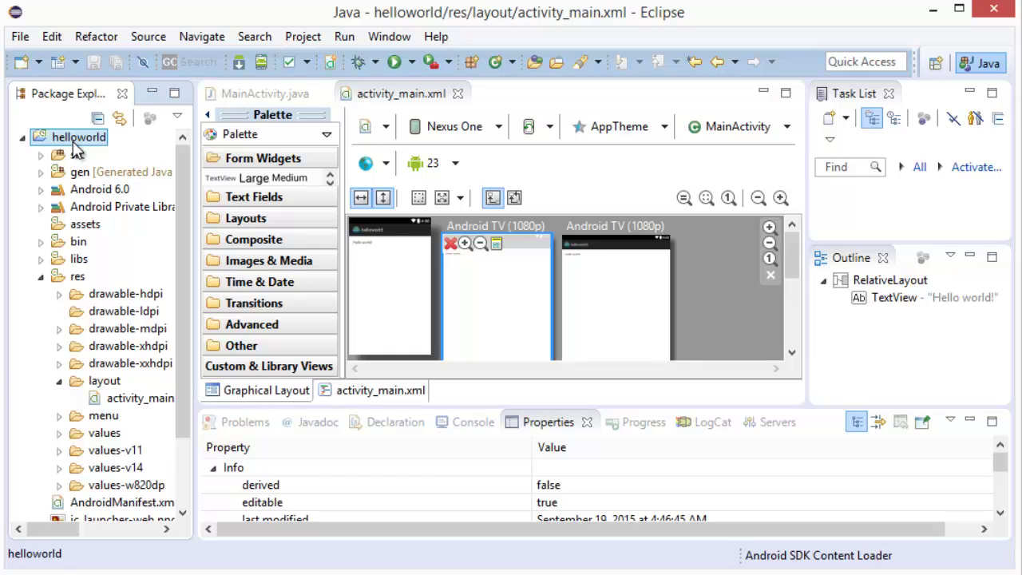
right_click(76, 150)
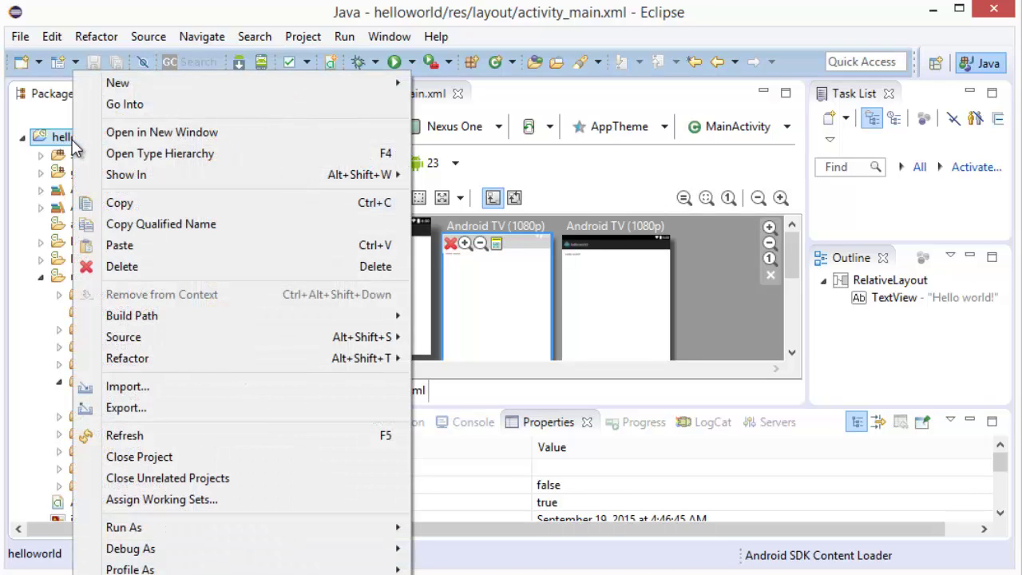
mouse_move(177, 533)
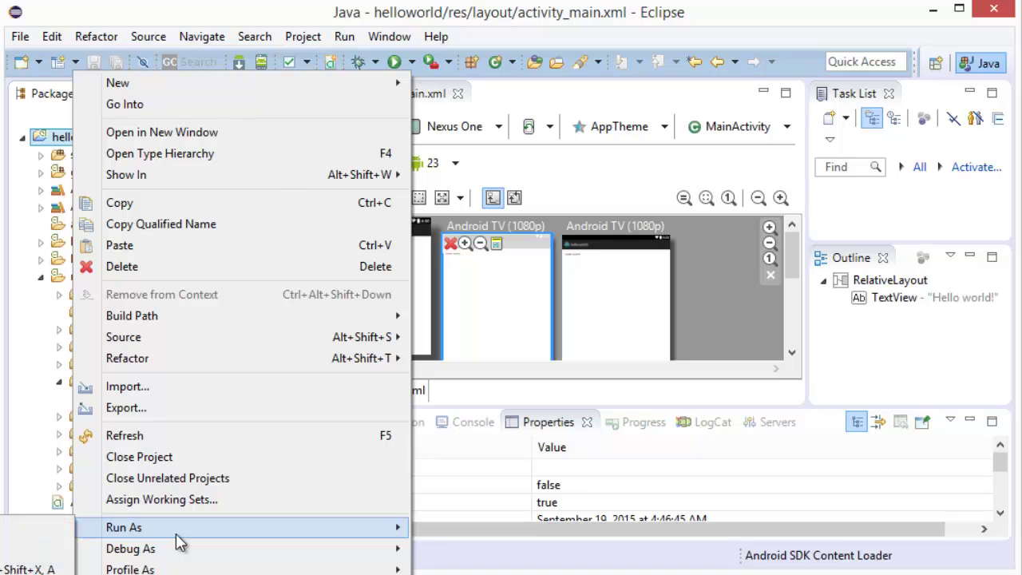
left_click(40, 541)
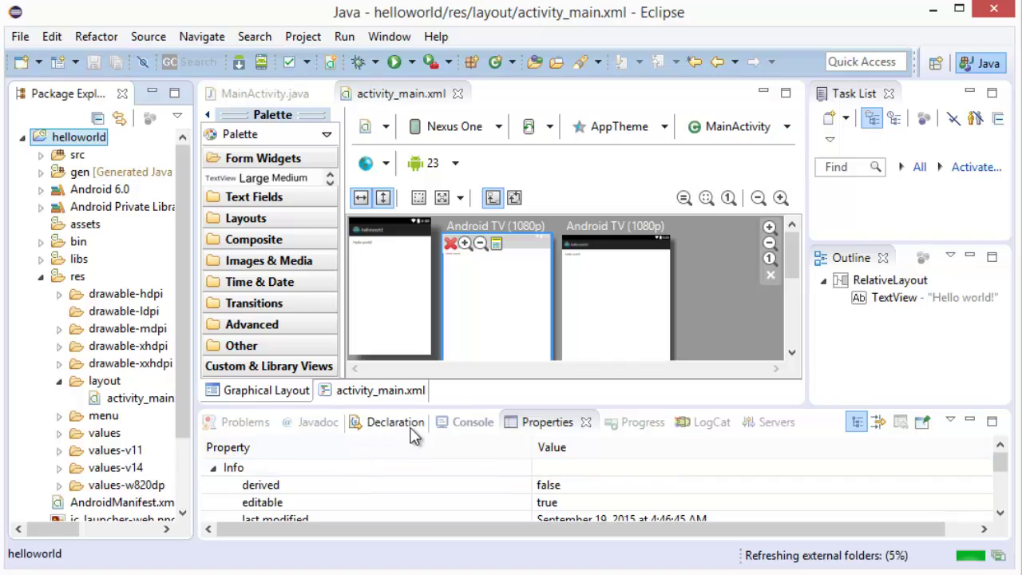
left_click(470, 424)
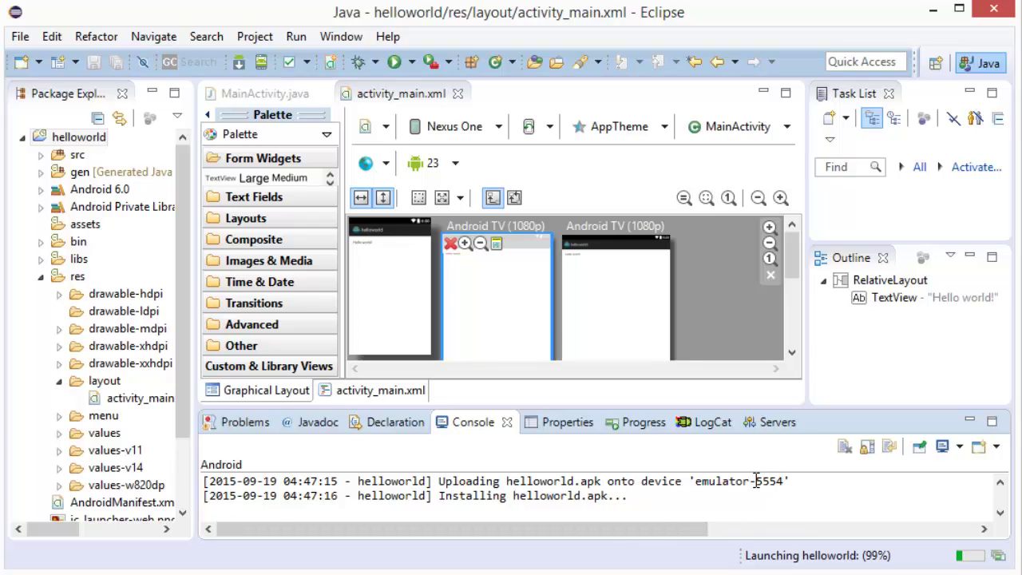
left_click(341, 36)
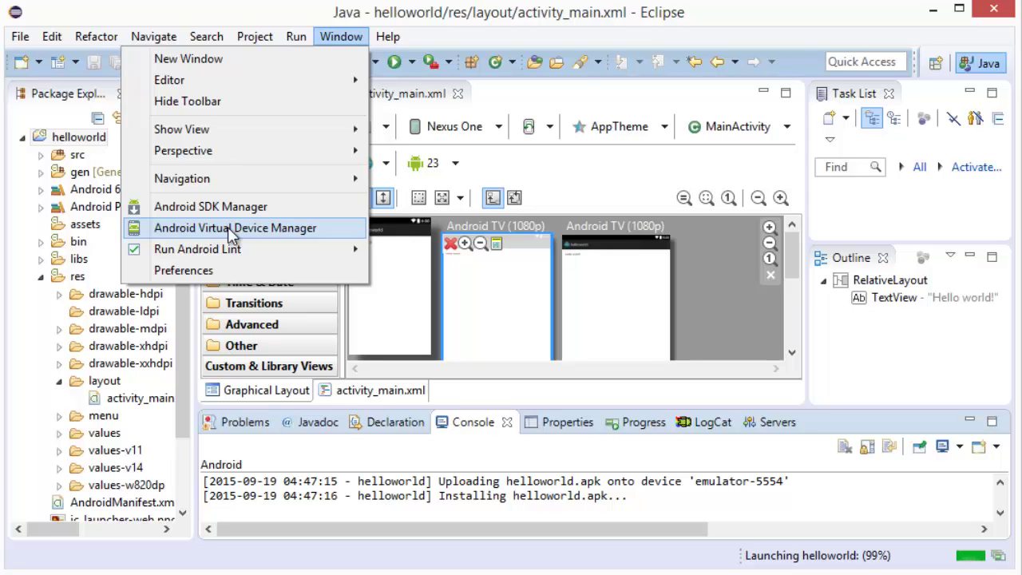
left_click(310, 19)
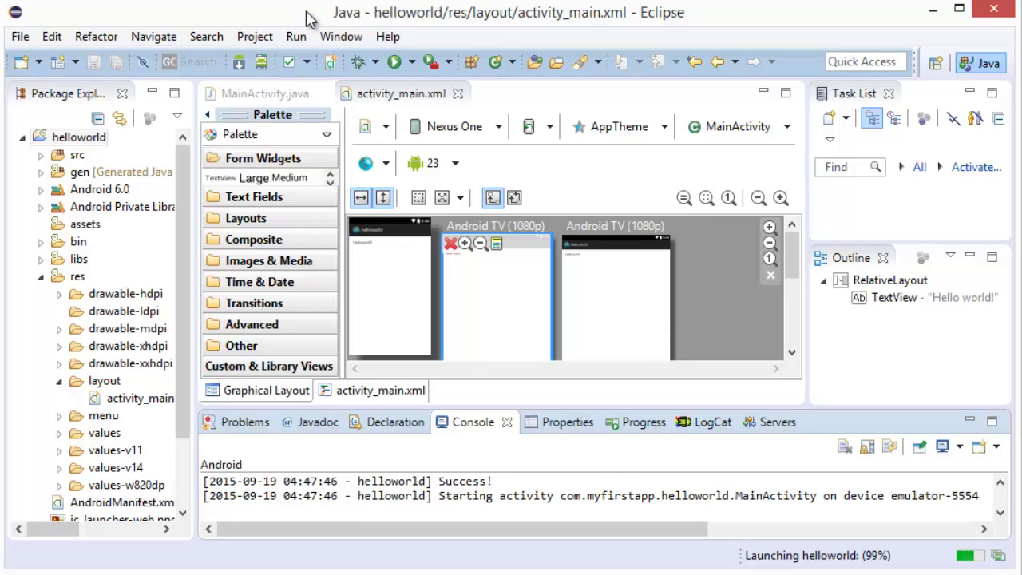
left_click(635, 326)
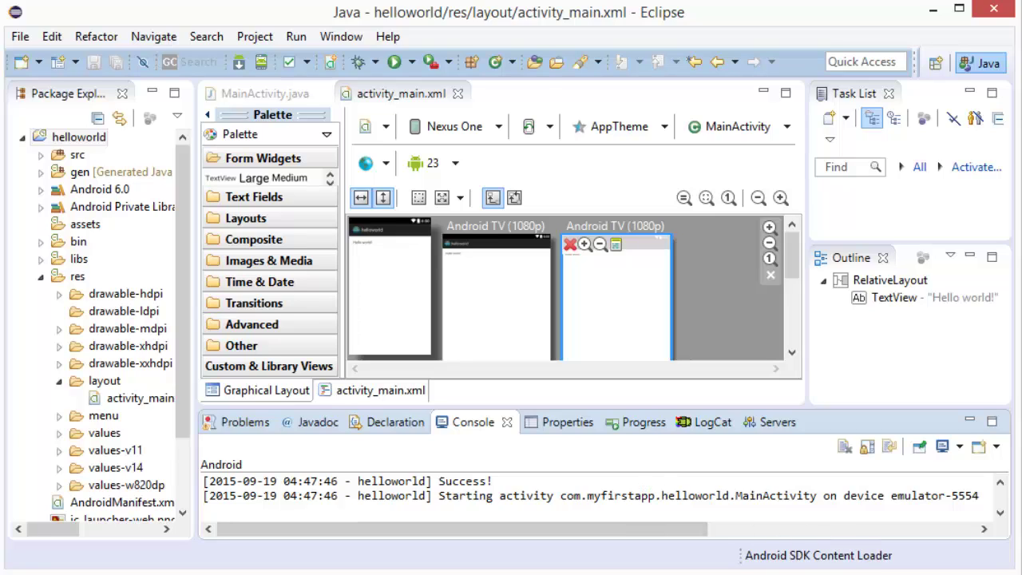
- Switch the screen of the AVD_Nexus_S emulator off and on again, and unlock it to the home screen
left_click_drag(747, 46, 775, 48)
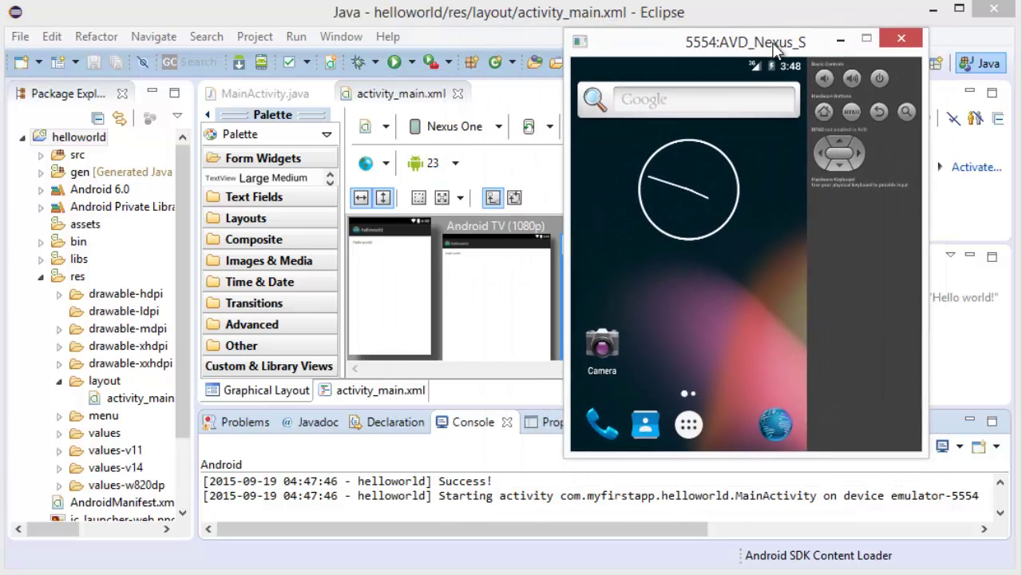
left_click(878, 77)
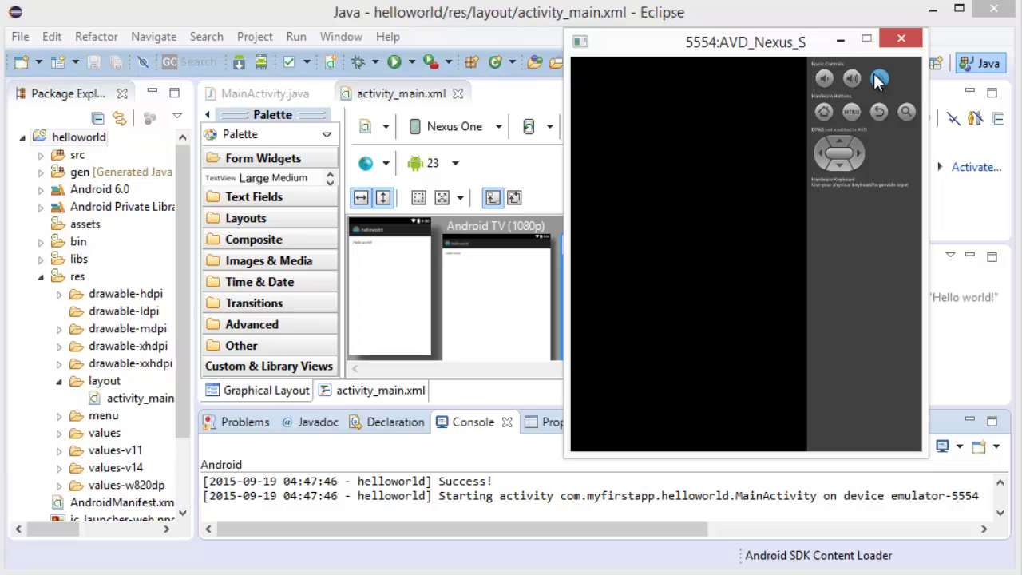
left_click(879, 77)
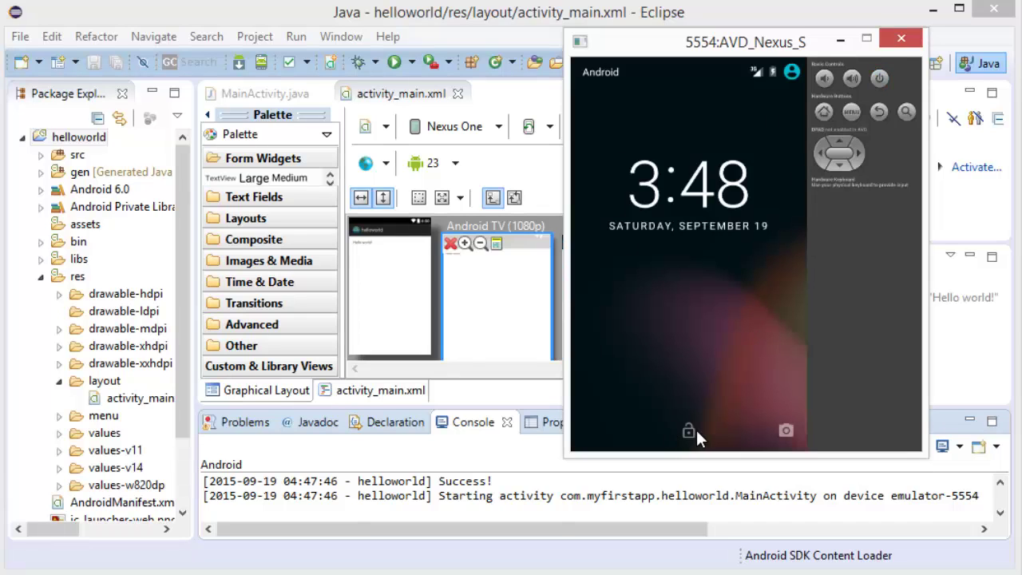
left_click_drag(696, 438, 686, 98)
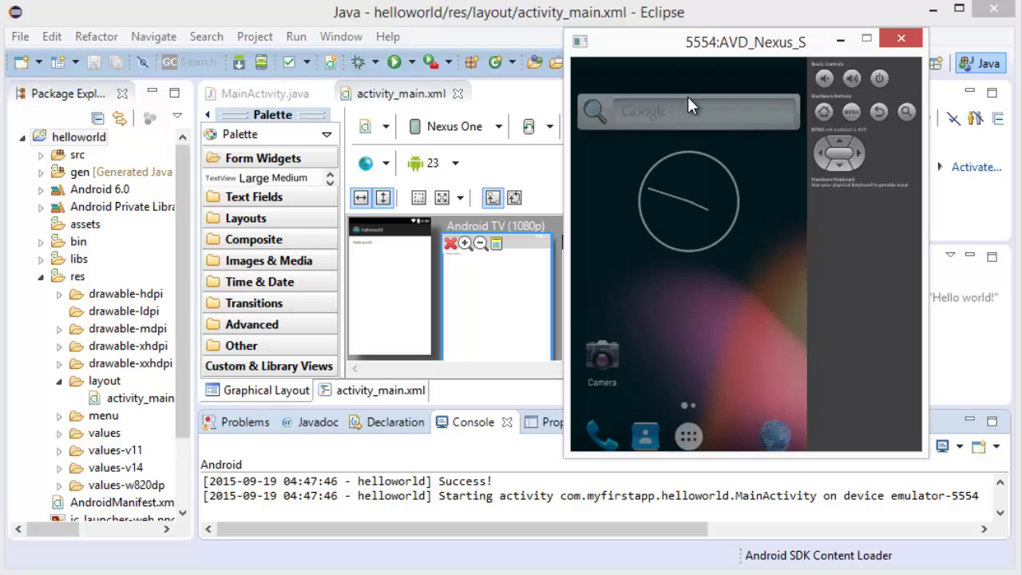